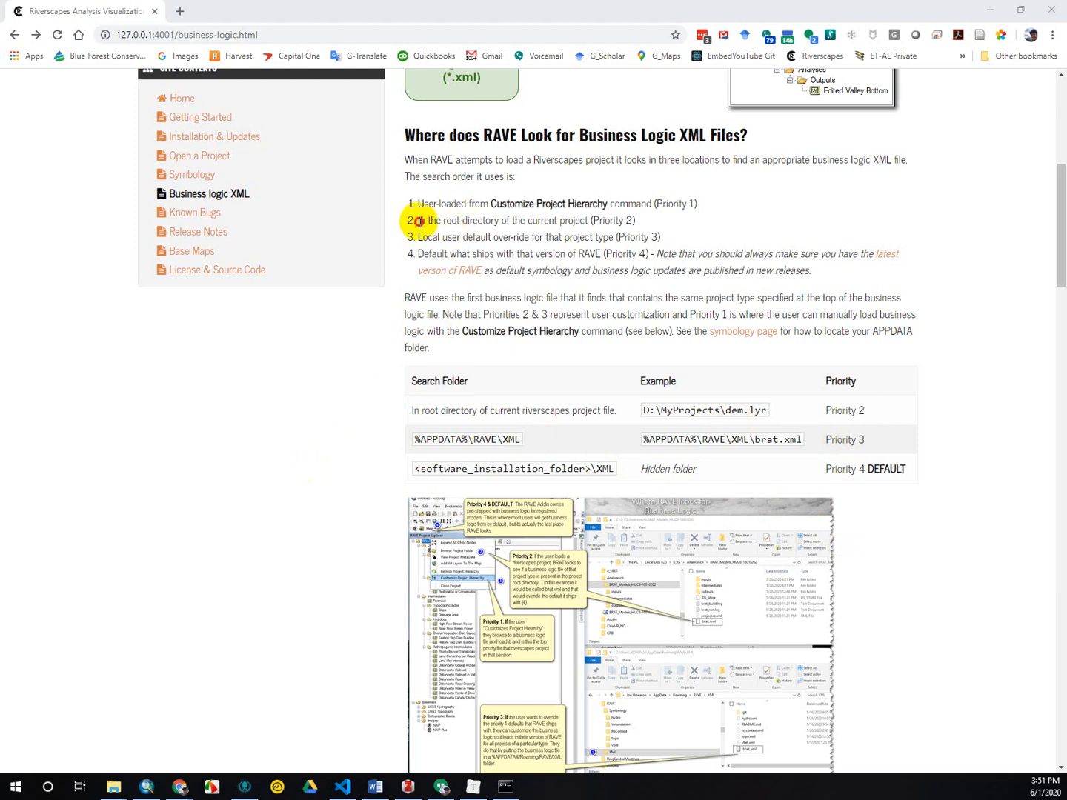
Highlight the Priority 2 root-directory entry in the list of business logic search locations.
drag(420, 221, 643, 228)
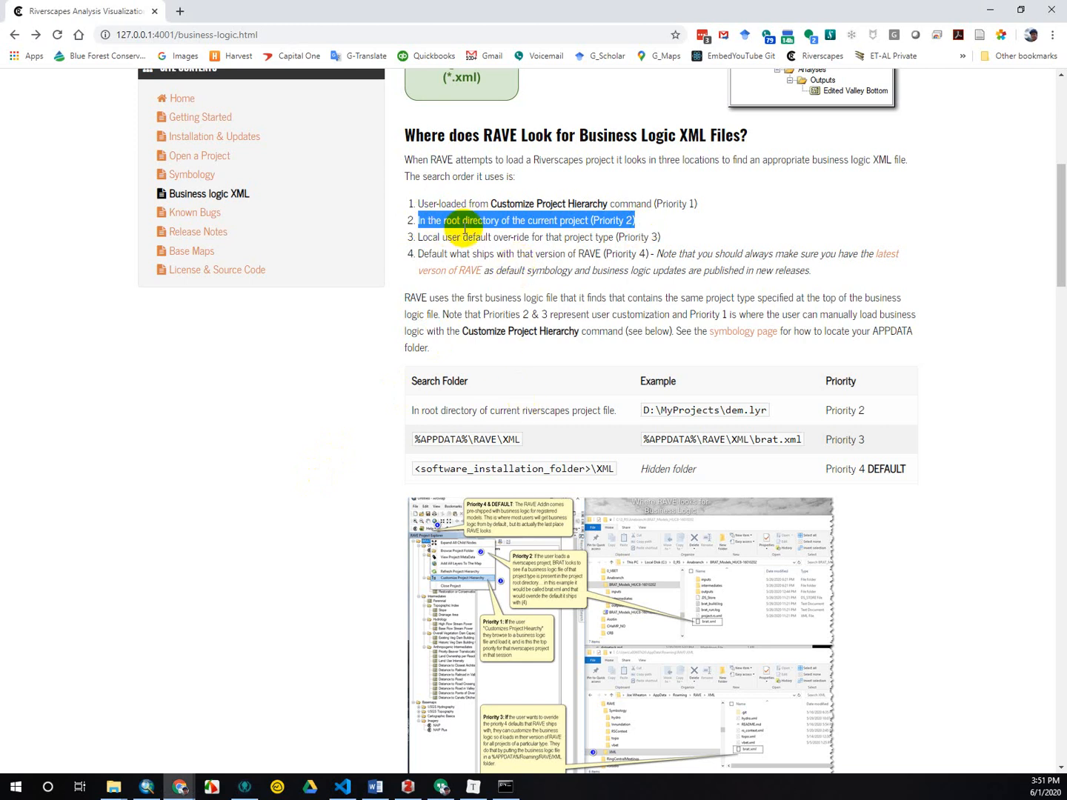
click(350, 425)
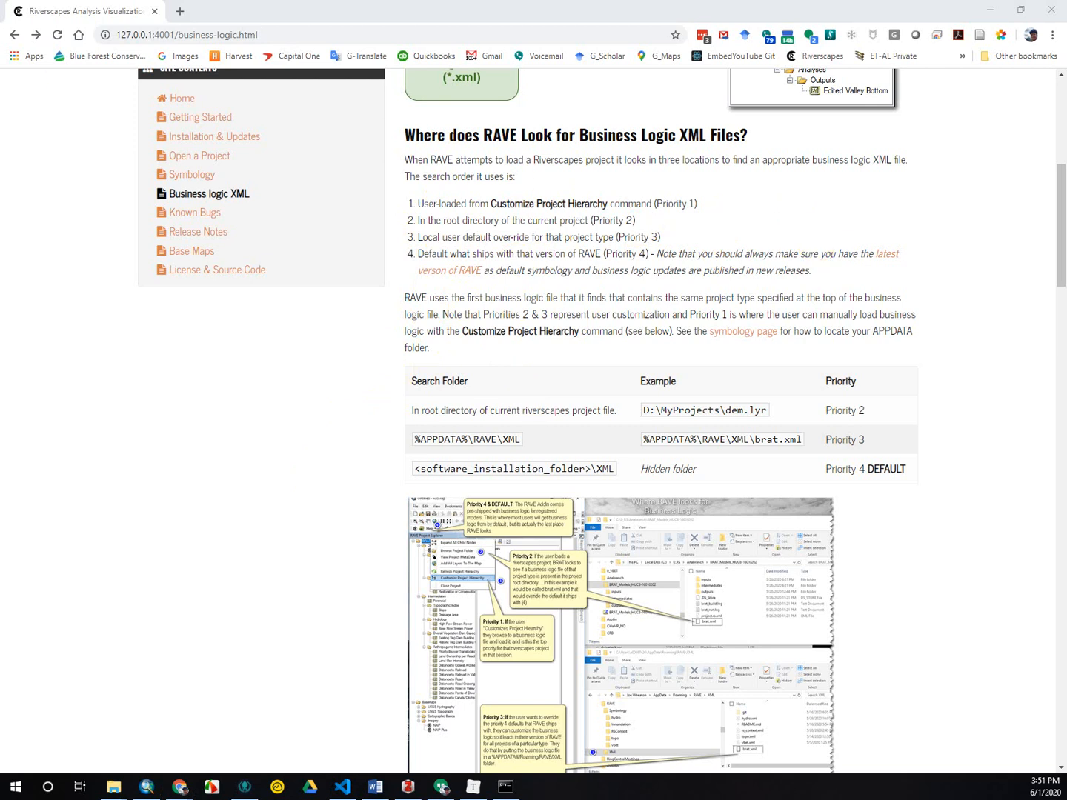
Switch to File Explorer and open the Riverscapes_Context_HUC8-10020002 folder inside RS-Context.
key(alt+Tab)
scroll(519, 384, up, 2)
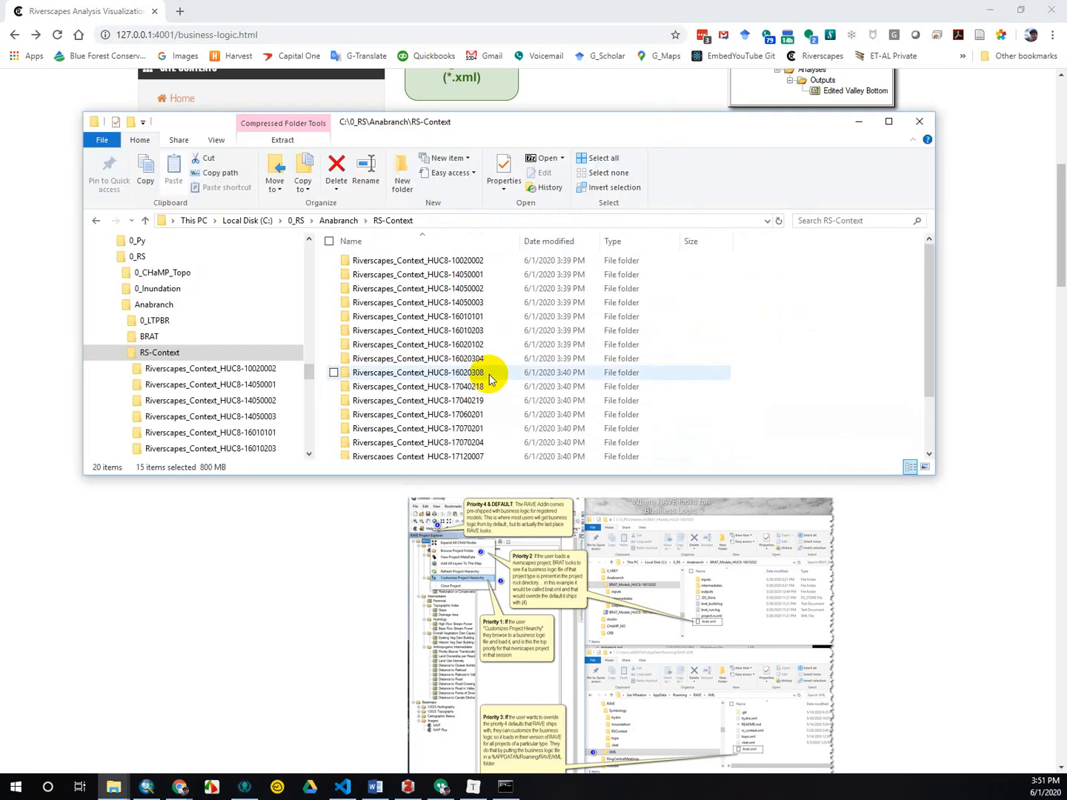
click(473, 262)
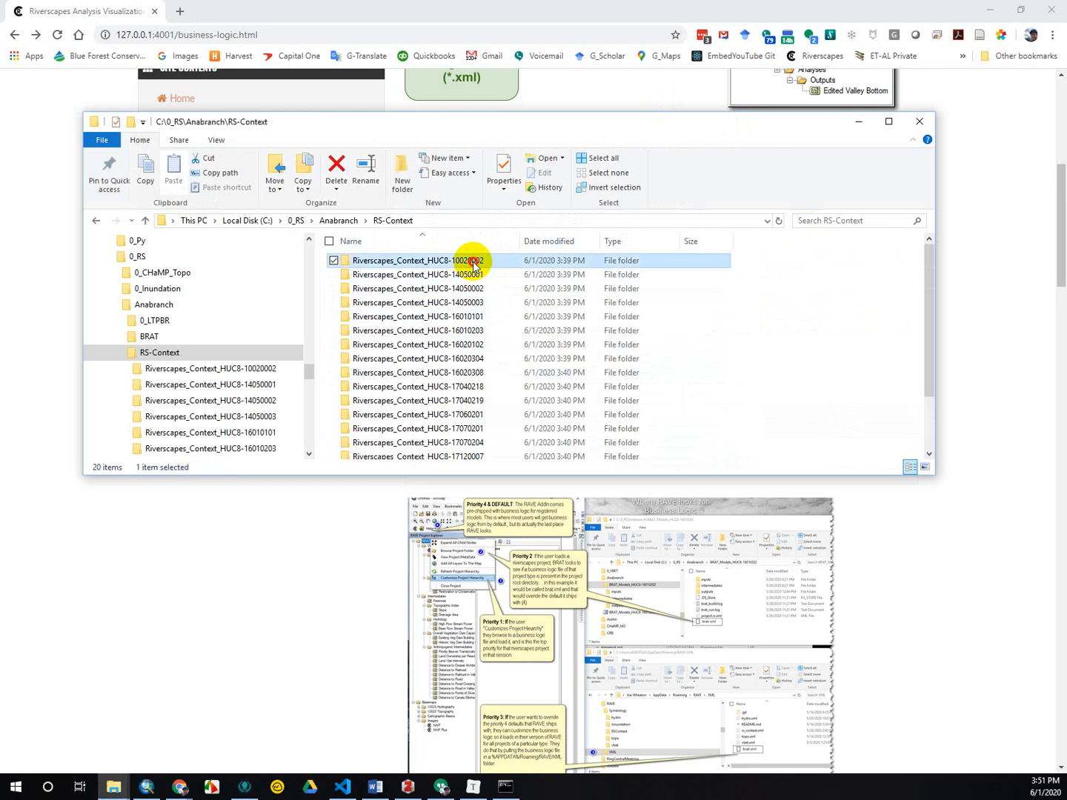
double_click(472, 262)
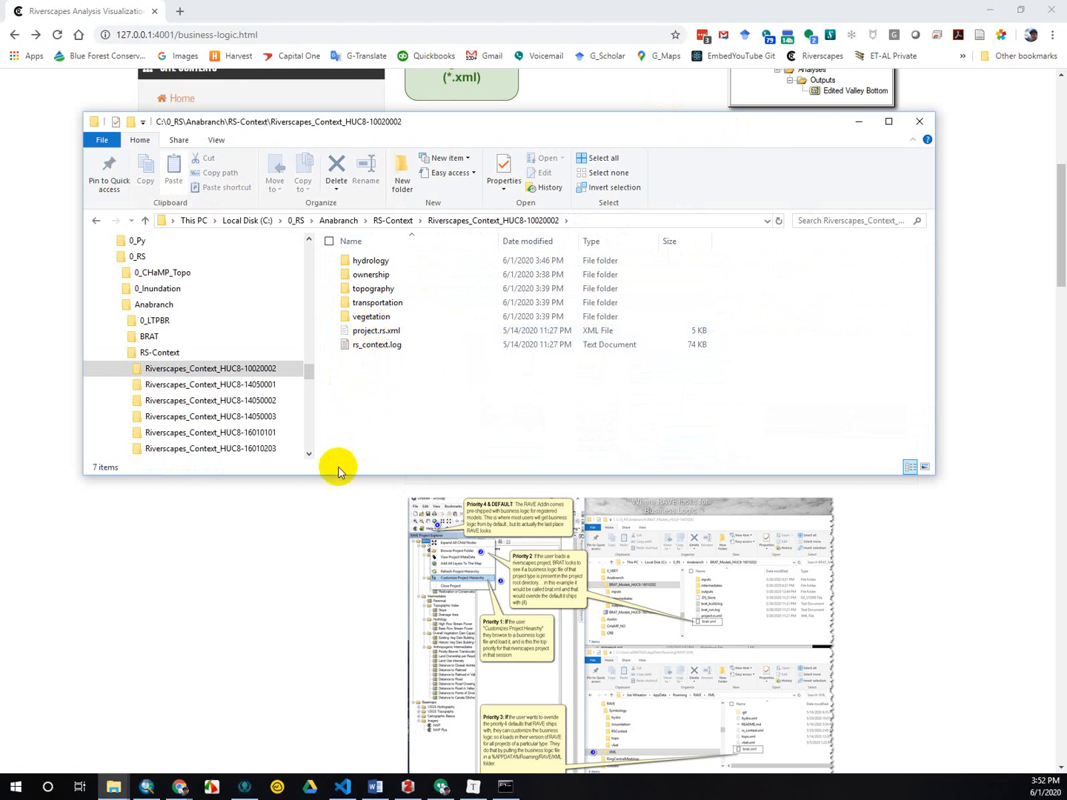
Switch to ArcMap and load project.rs.xml from the Riverscapes_Context_HUC8-10020002 folder as a Riverscapes project.
click(465, 683)
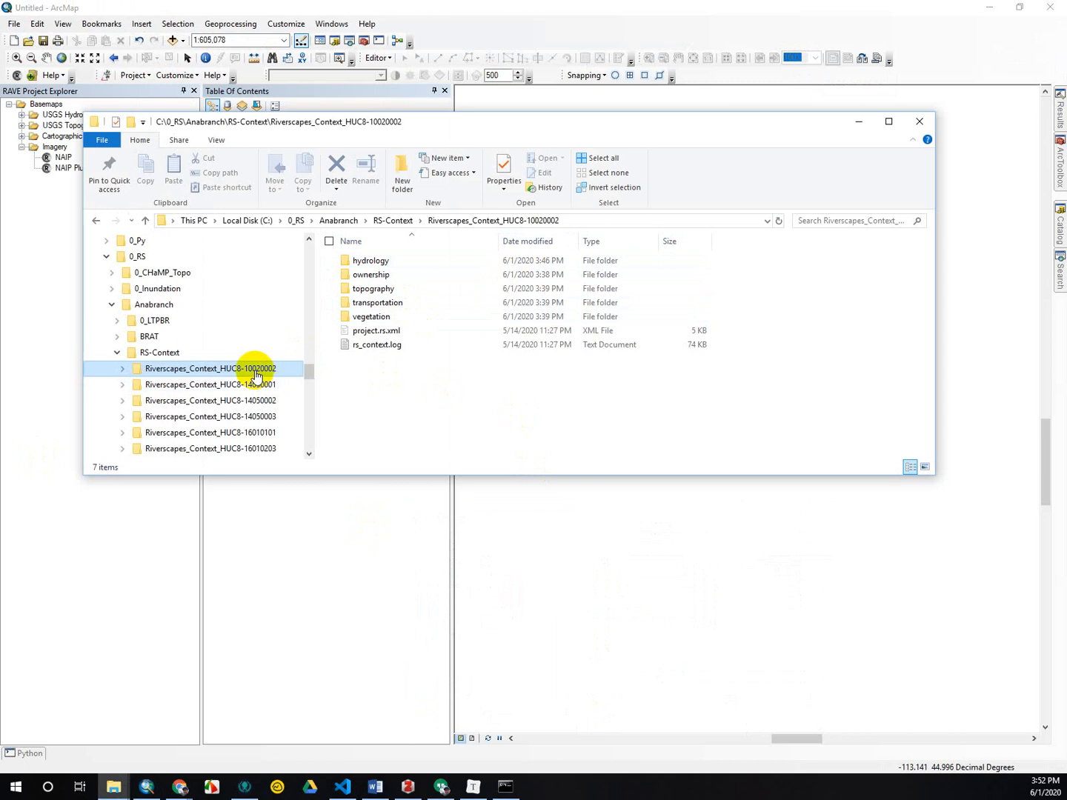
key(alt+Tab)
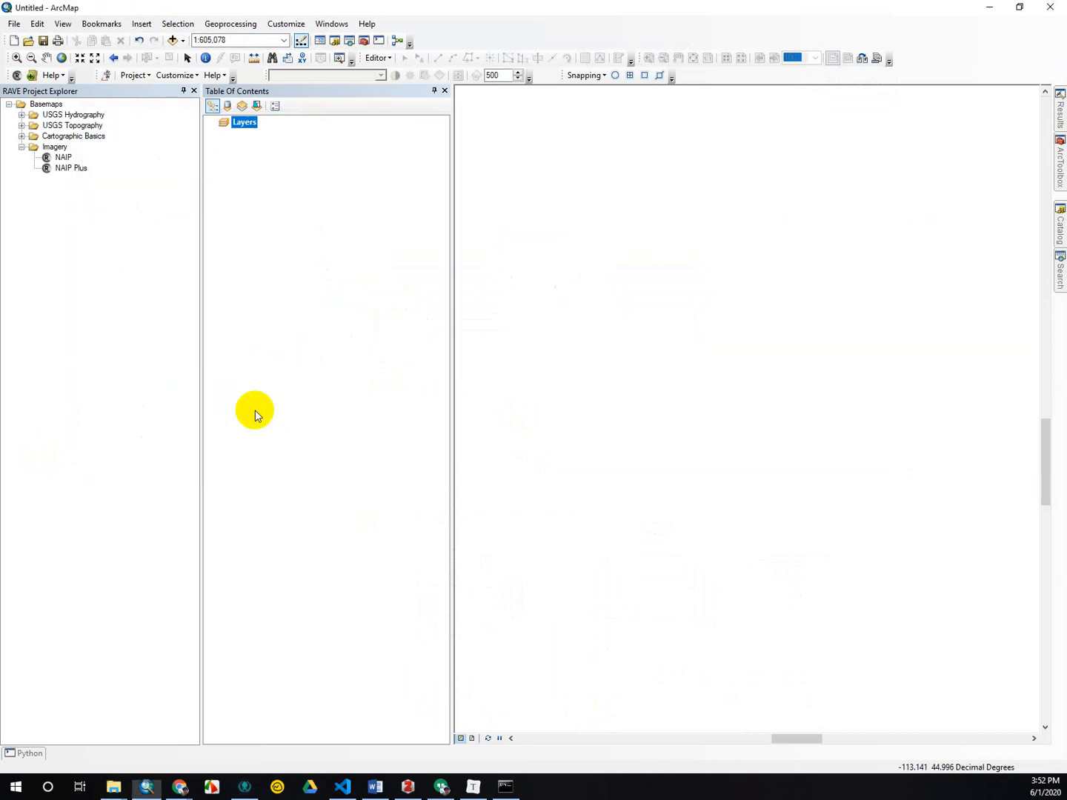
click(31, 77)
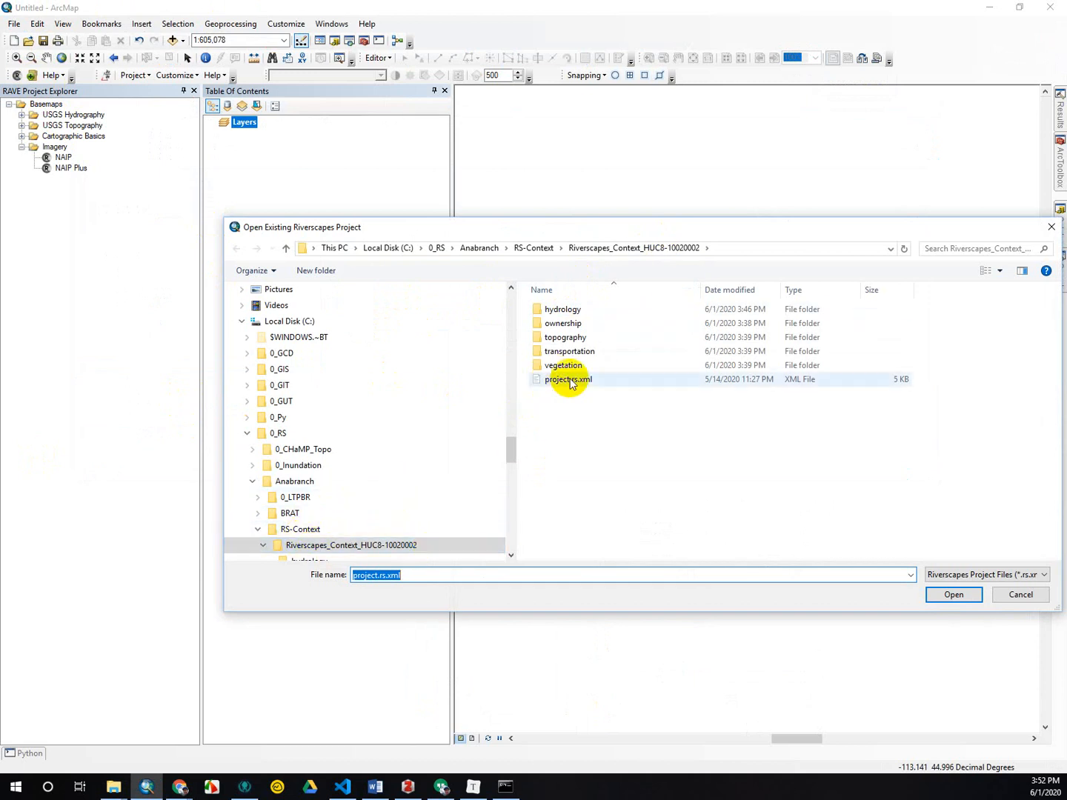
click(570, 382)
click(949, 597)
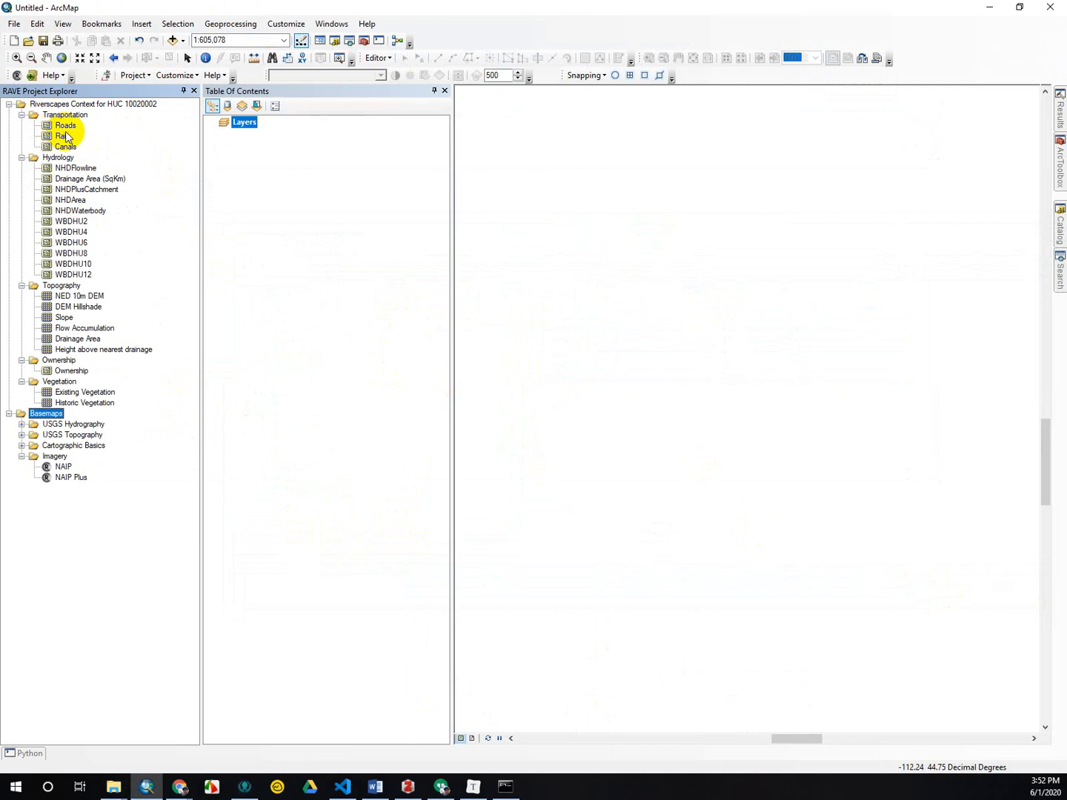
Check the installed RAVE version in the About RAVE information.
right_click(75, 213)
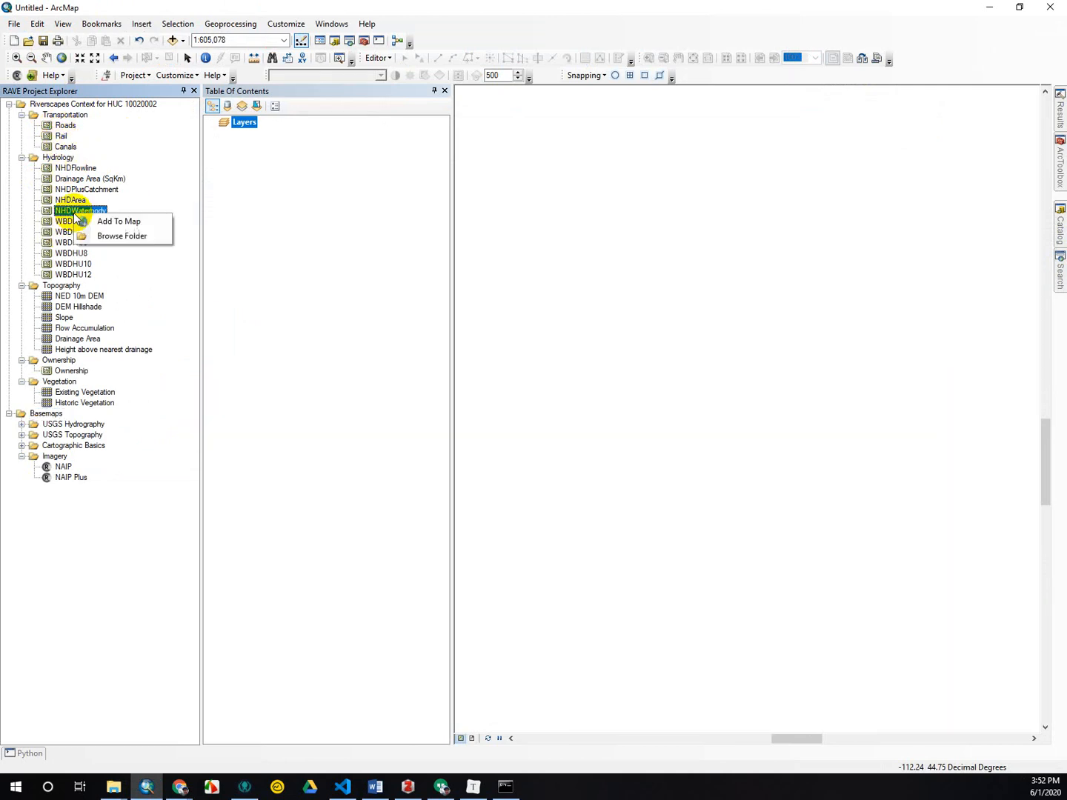
click(44, 75)
click(77, 123)
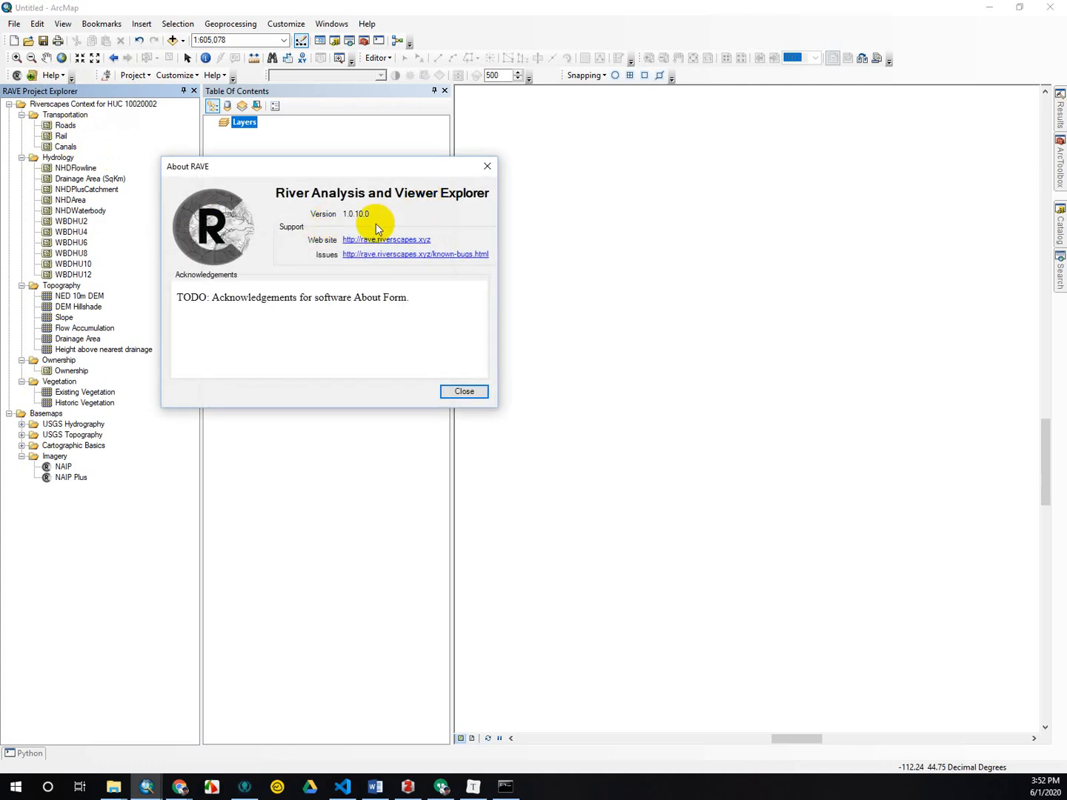
click(487, 166)
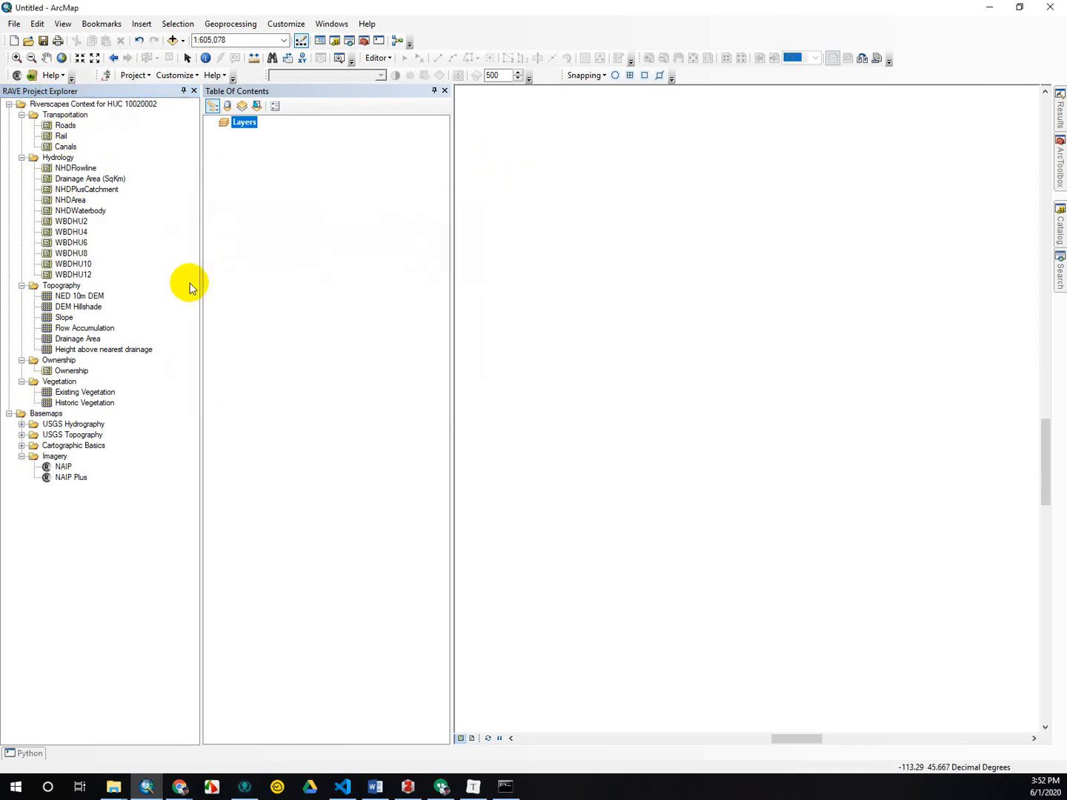
Add the DEM Hillshade, NED 10m DEM and Slope topography layers to the map.
right_click(90, 303)
click(125, 313)
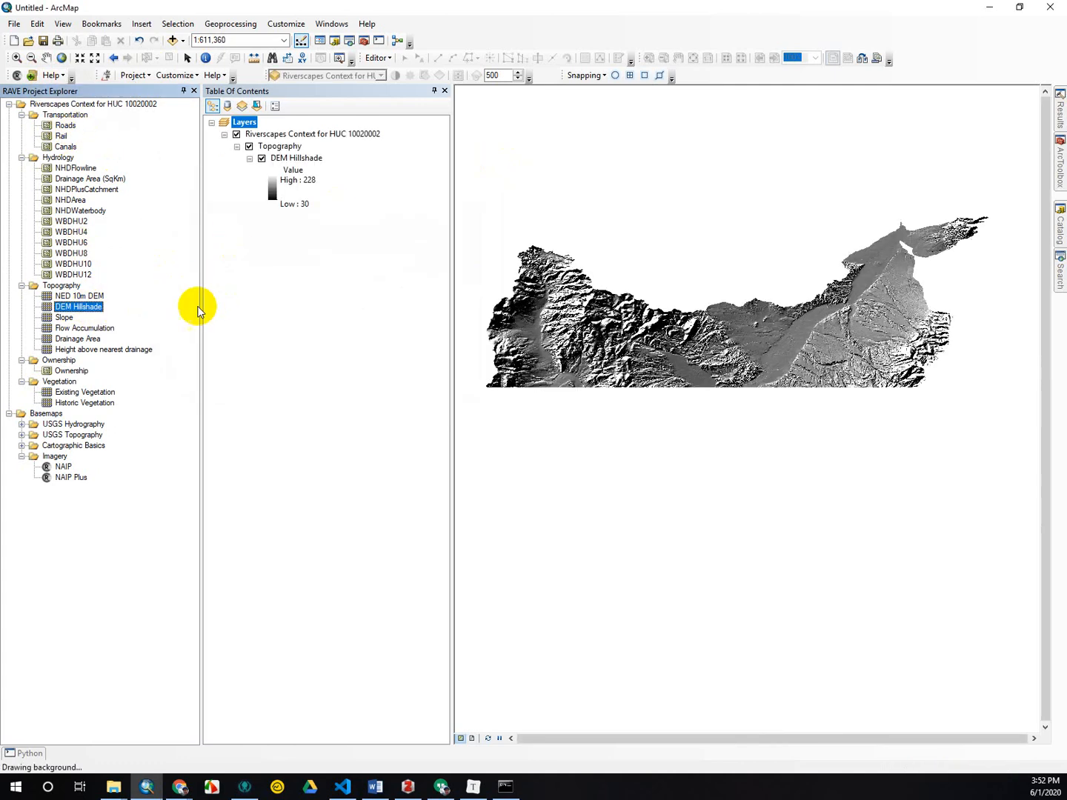
right_click(73, 297)
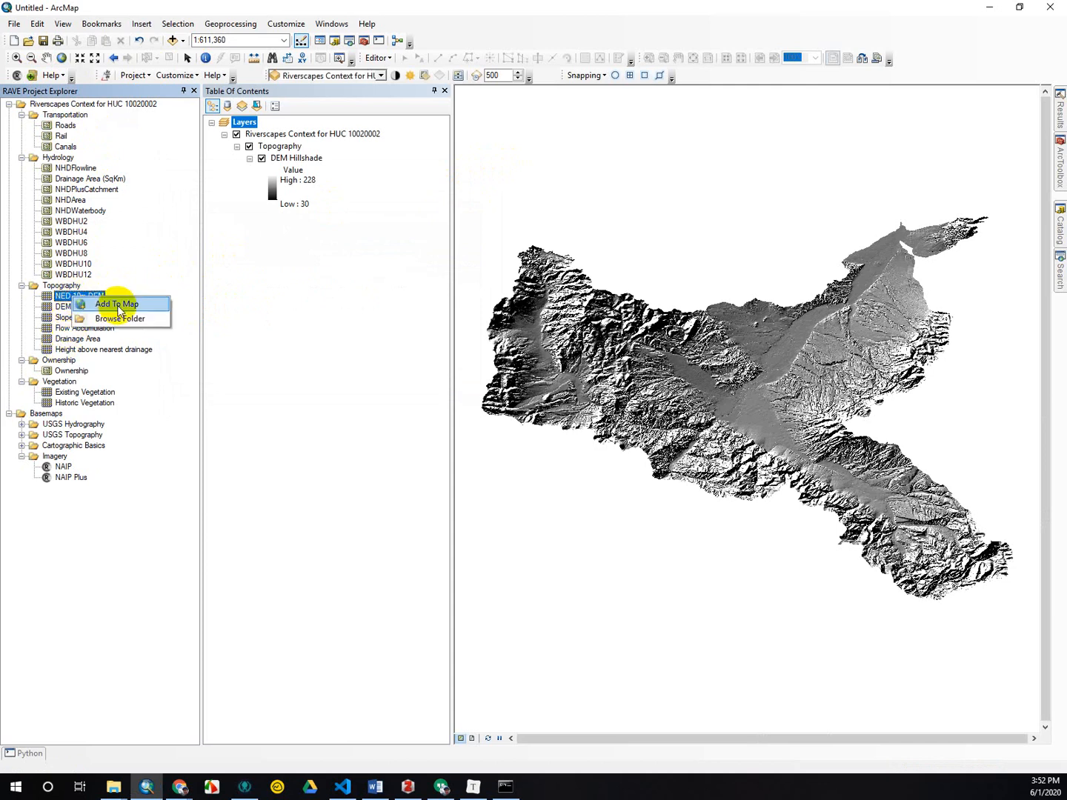
click(121, 307)
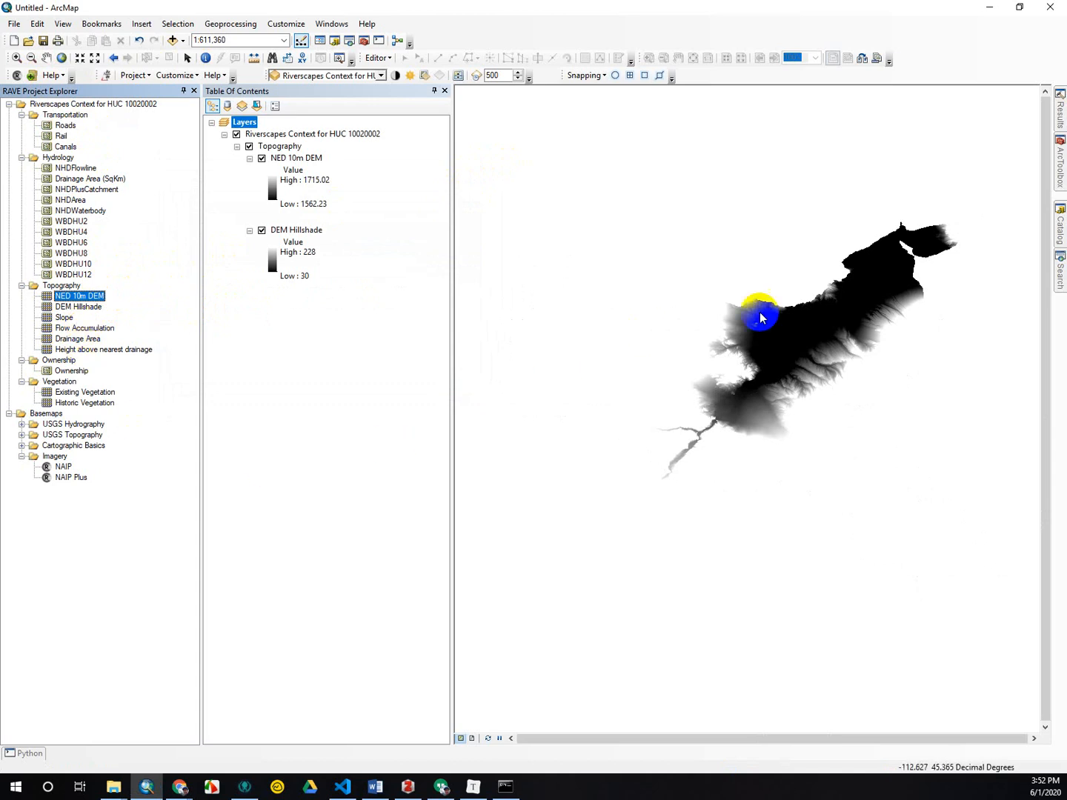
right_click(46, 318)
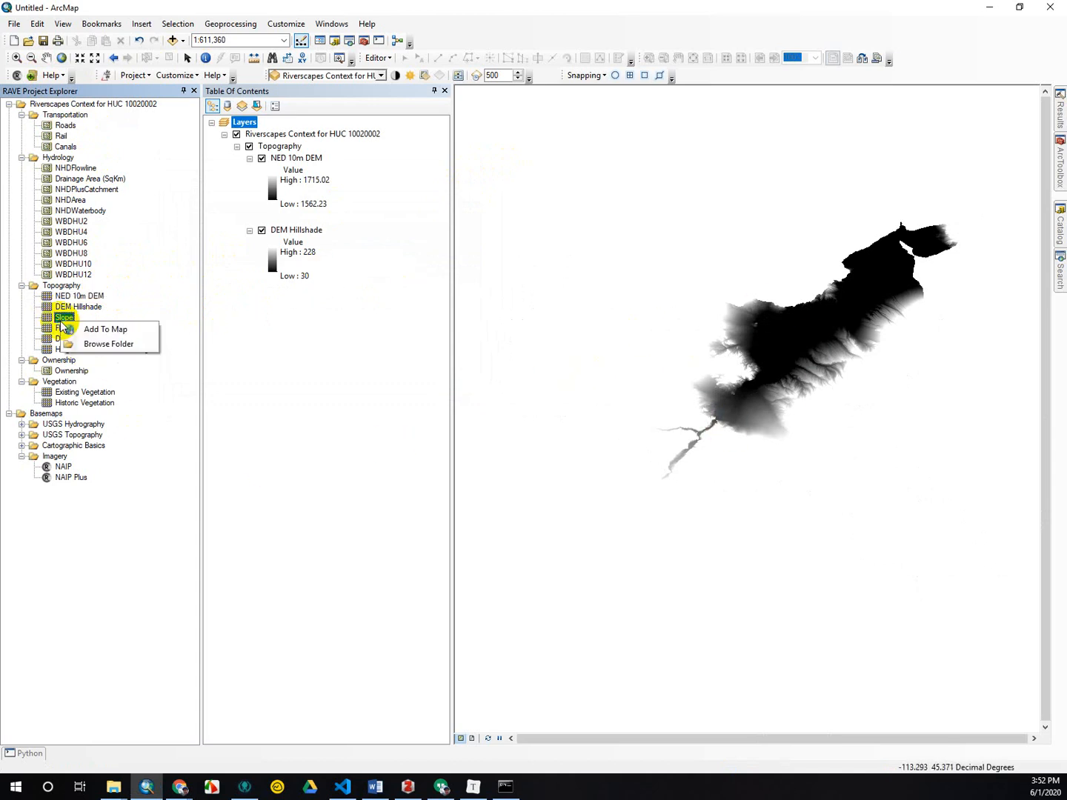
click(96, 331)
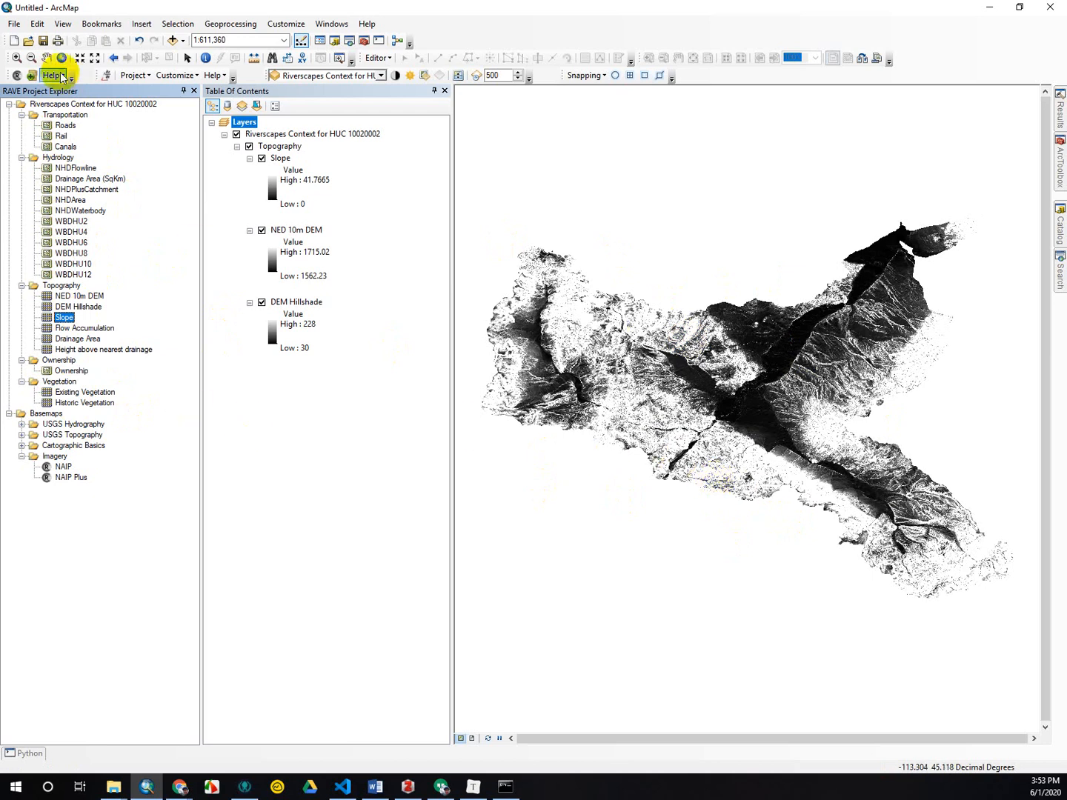
Remove the Riverscapes Context for HUC 10020002 layer group from the map and close its project in RAVE.
right_click(251, 135)
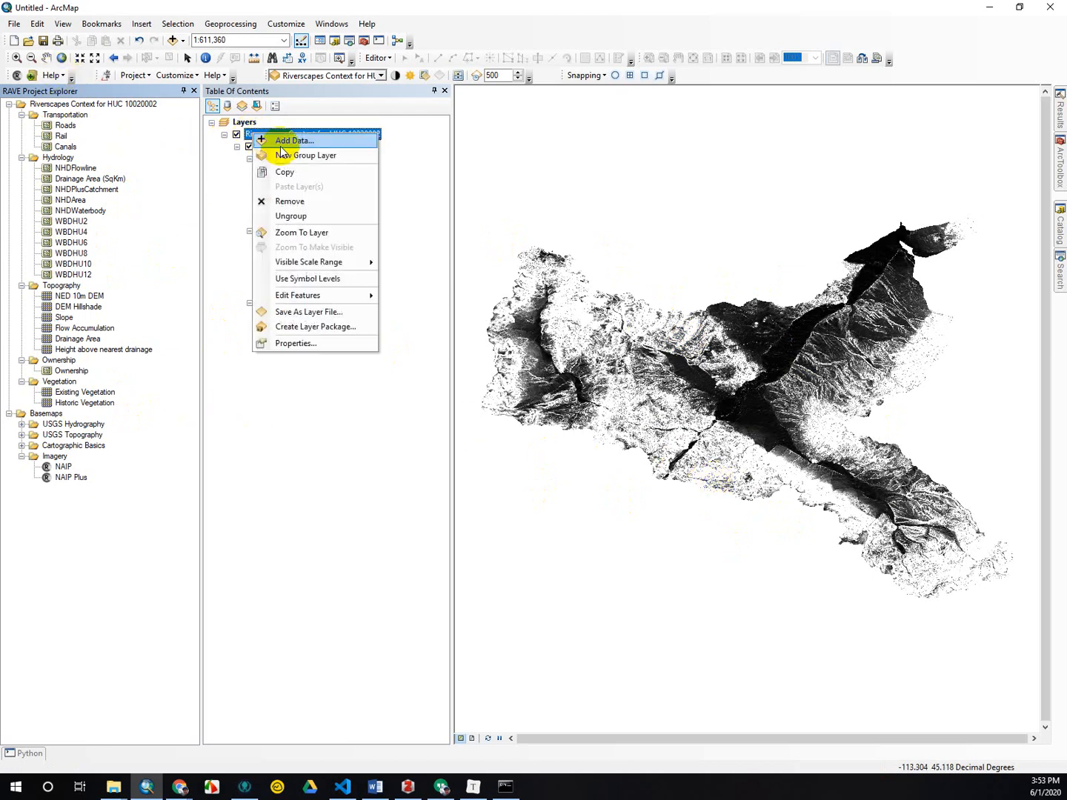
click(310, 204)
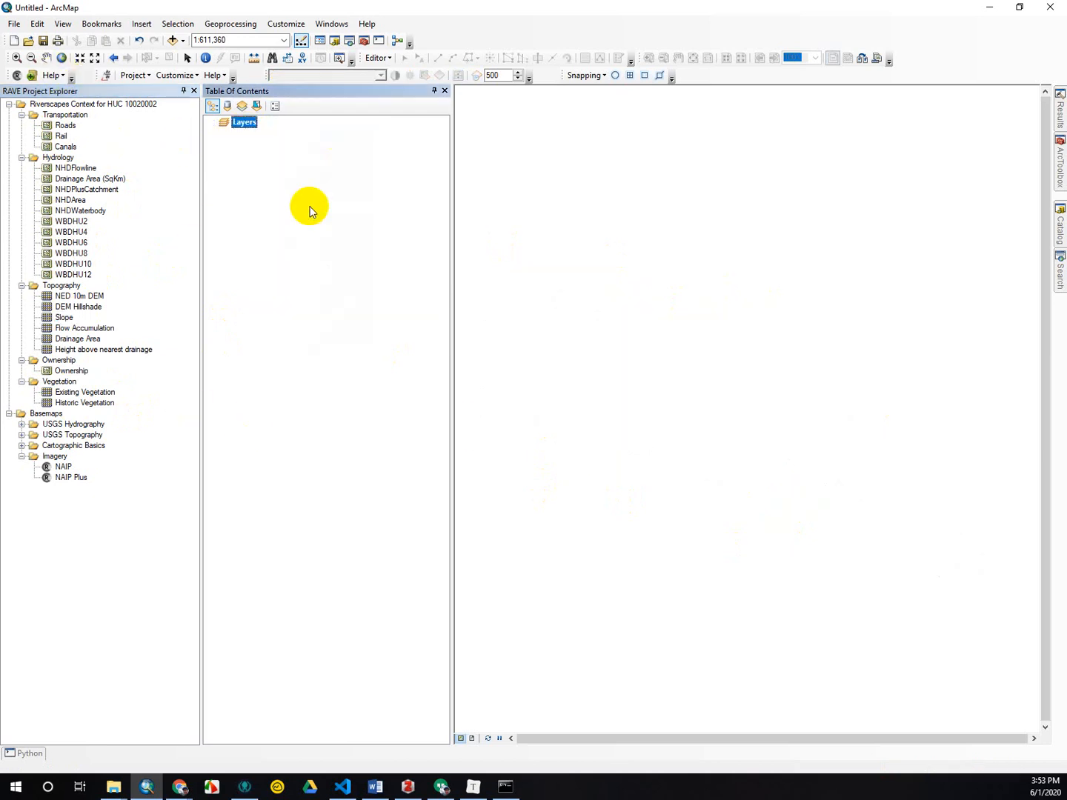
right_click(75, 106)
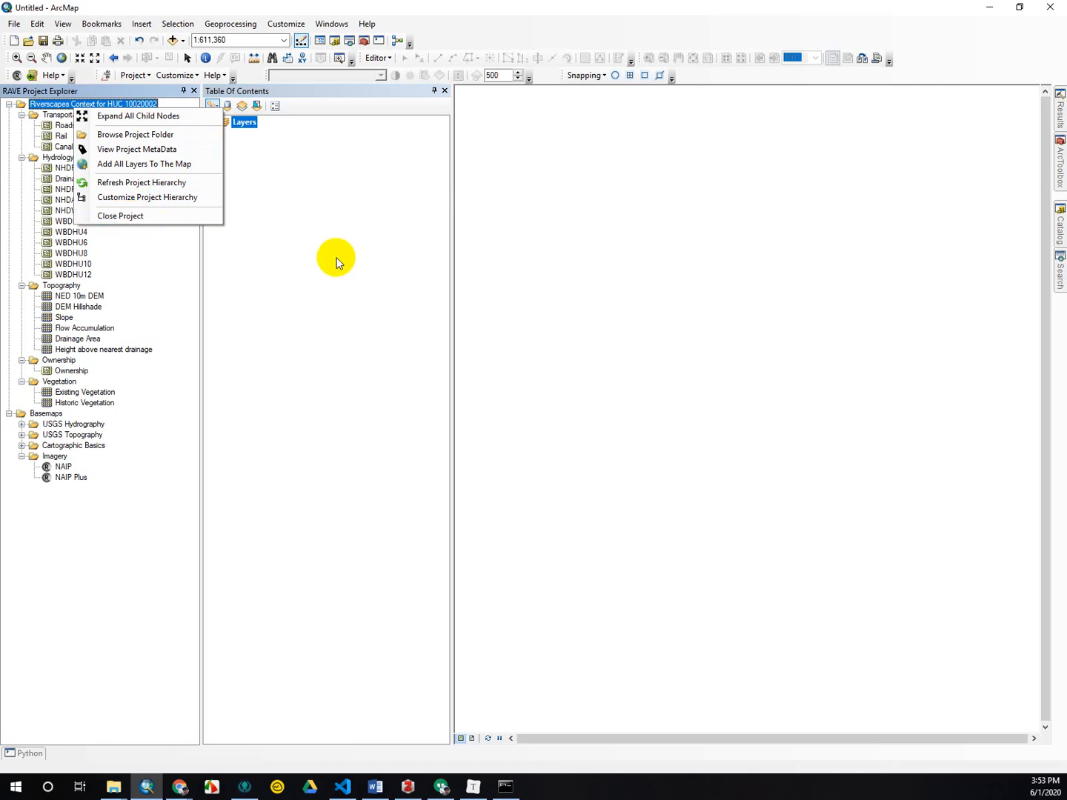
click(147, 217)
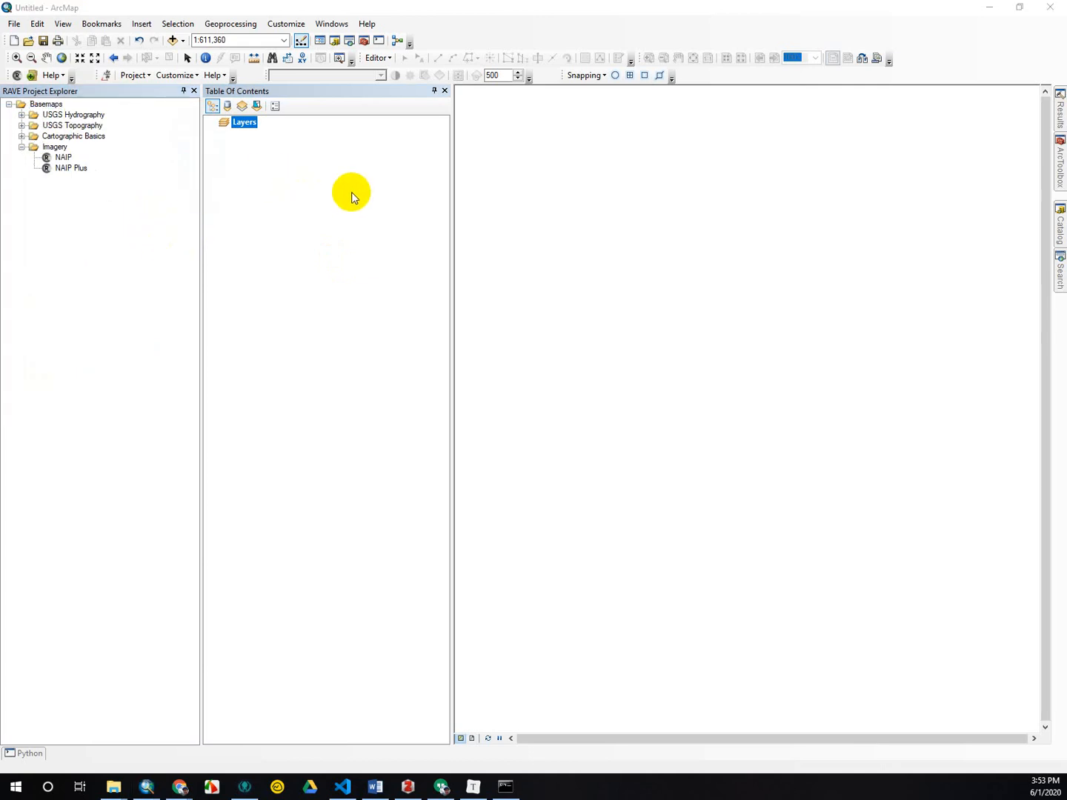
Copy rs_context.xml and RSContext_Layers.zip from C:\0_RS into the Riverscapes_Context_HUC8-10020002 project folder in File Explorer.
key(alt+Tab)
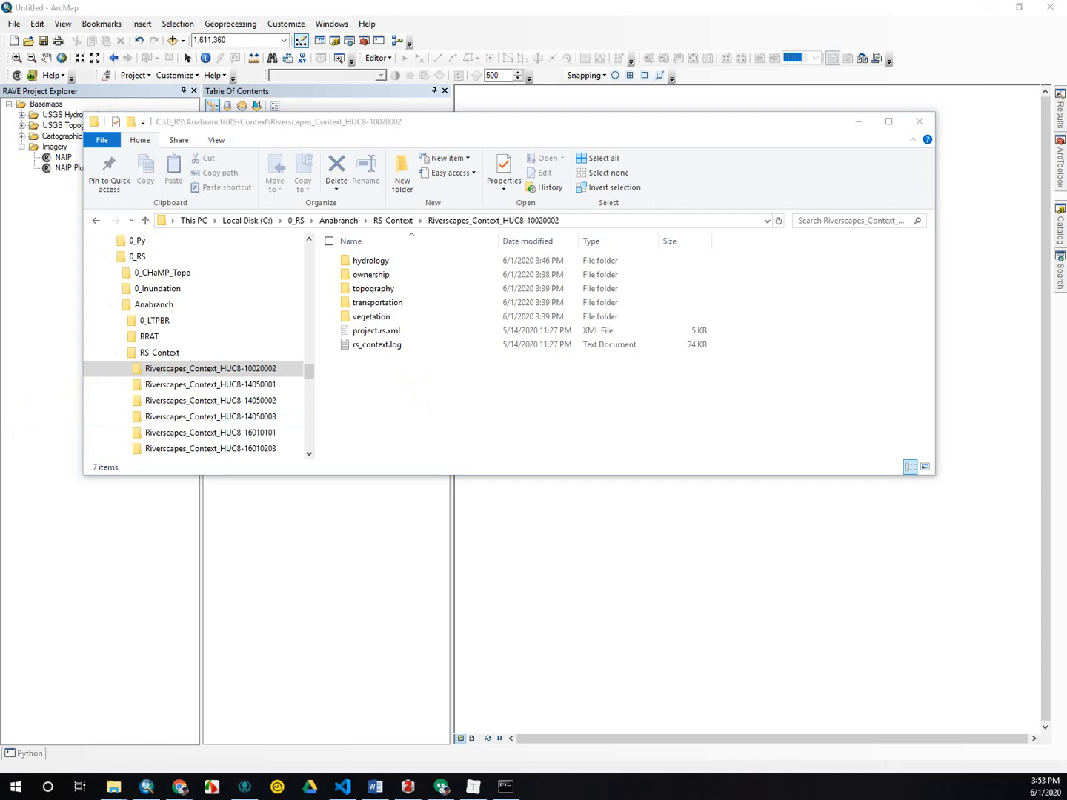
key(alt+Tab)
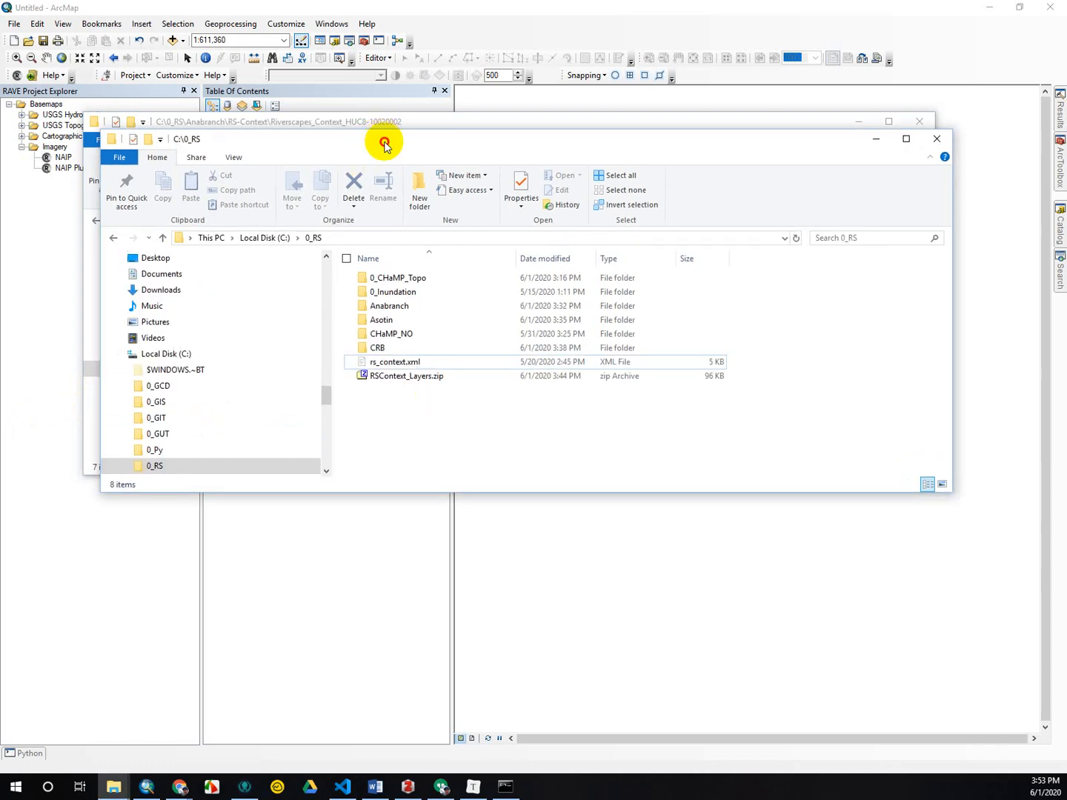
drag(385, 145, 477, 307)
click(519, 525)
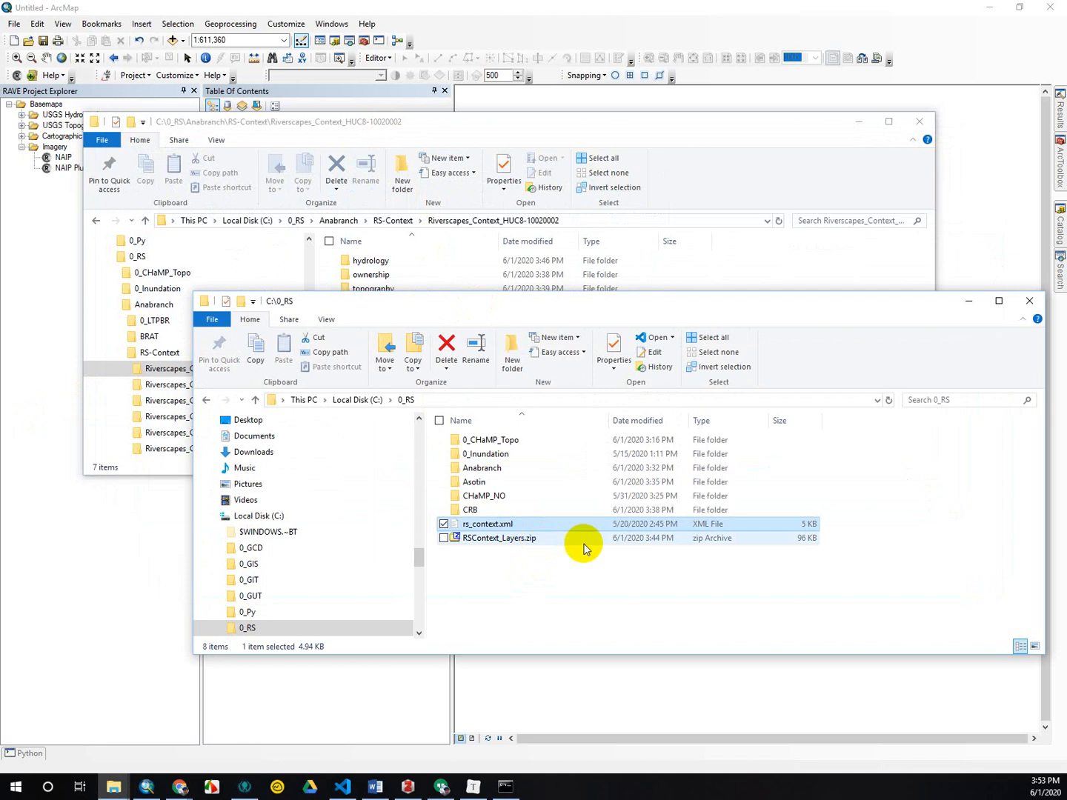
ctrl+click(497, 542)
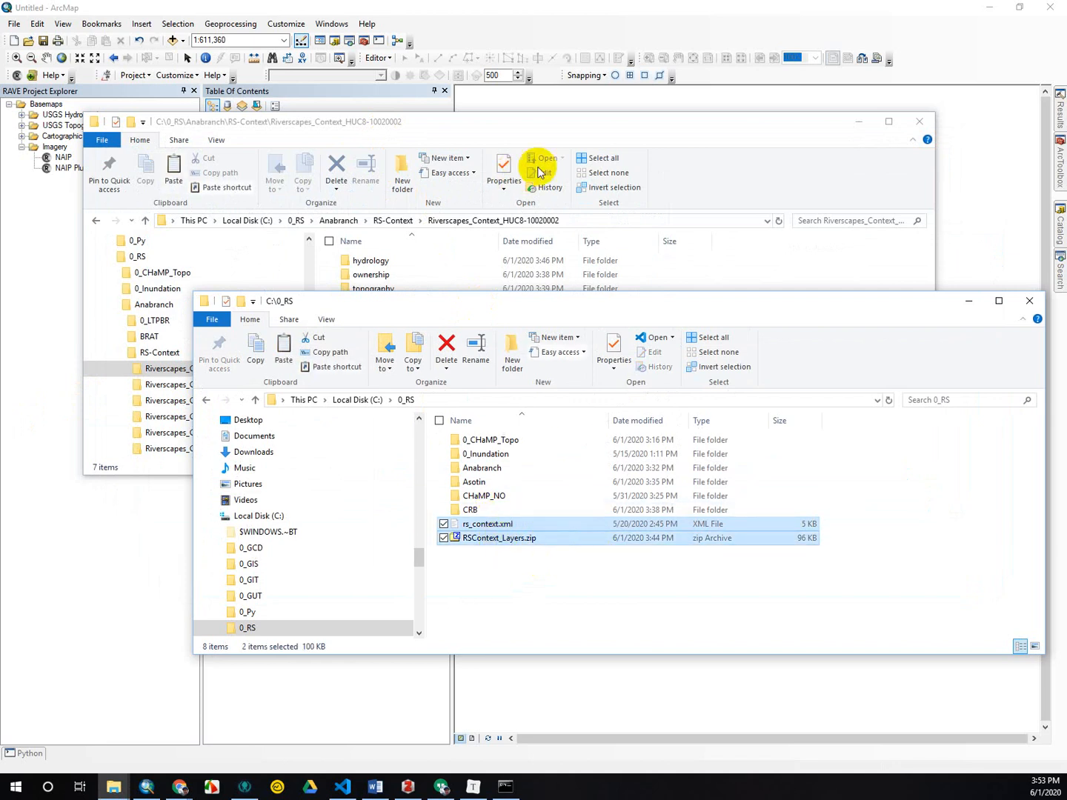
click(539, 130)
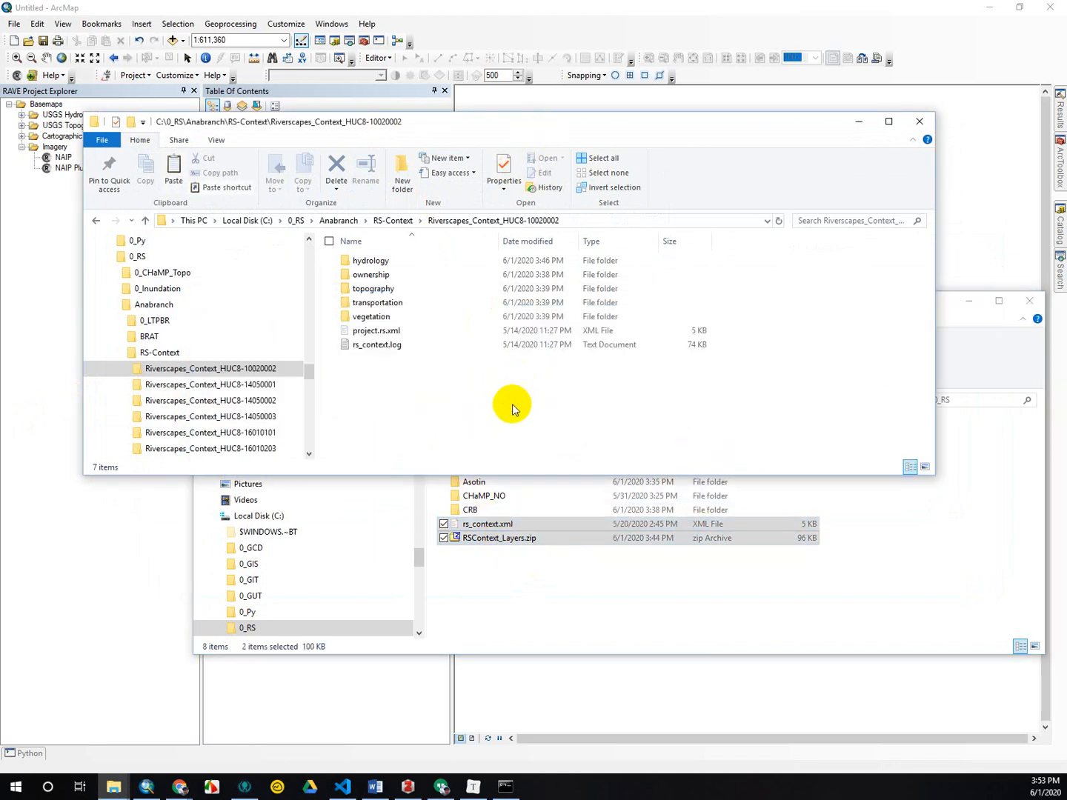
key(ctrl+v)
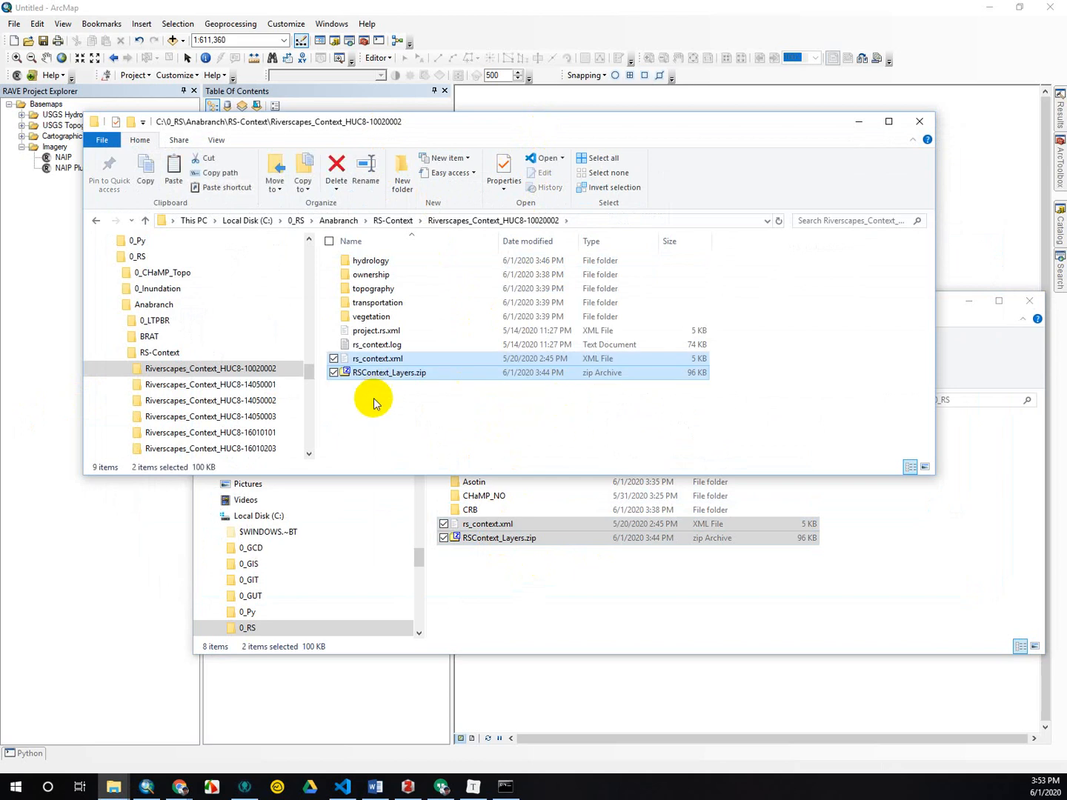
Extract RSContext_Layers.zip with 7-Zip directly into the project folder and delete the zip archive from it.
right_click(381, 373)
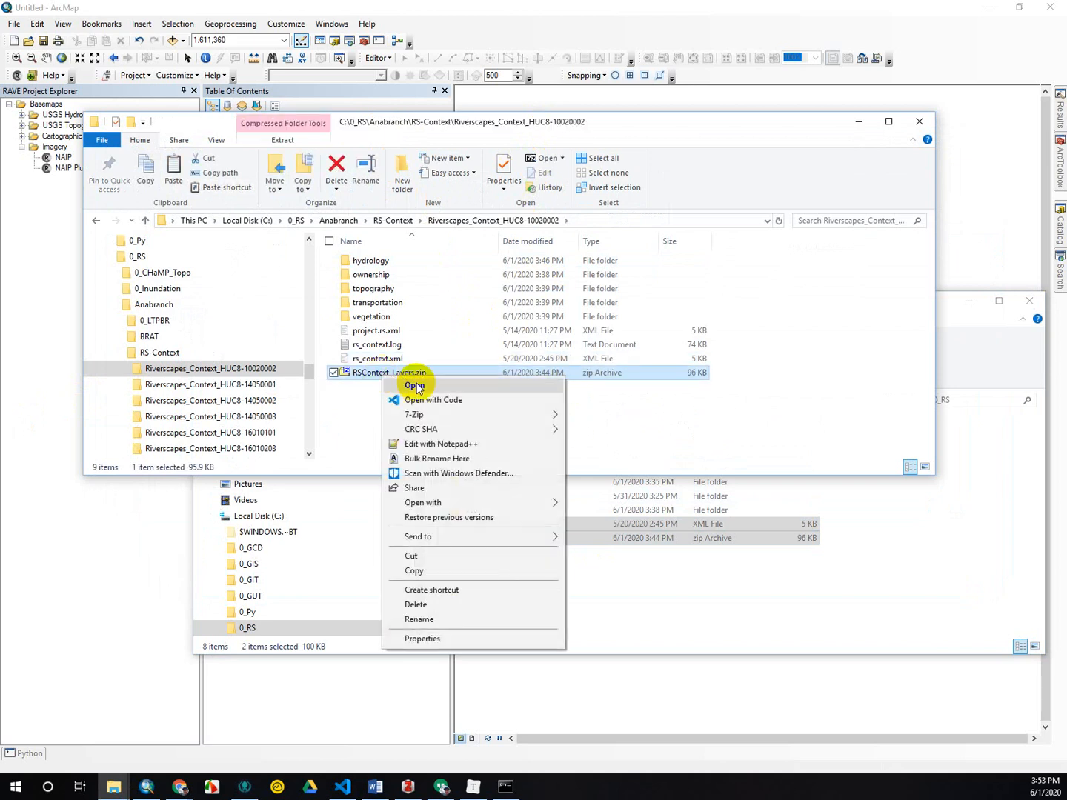
mouse_move(433, 417)
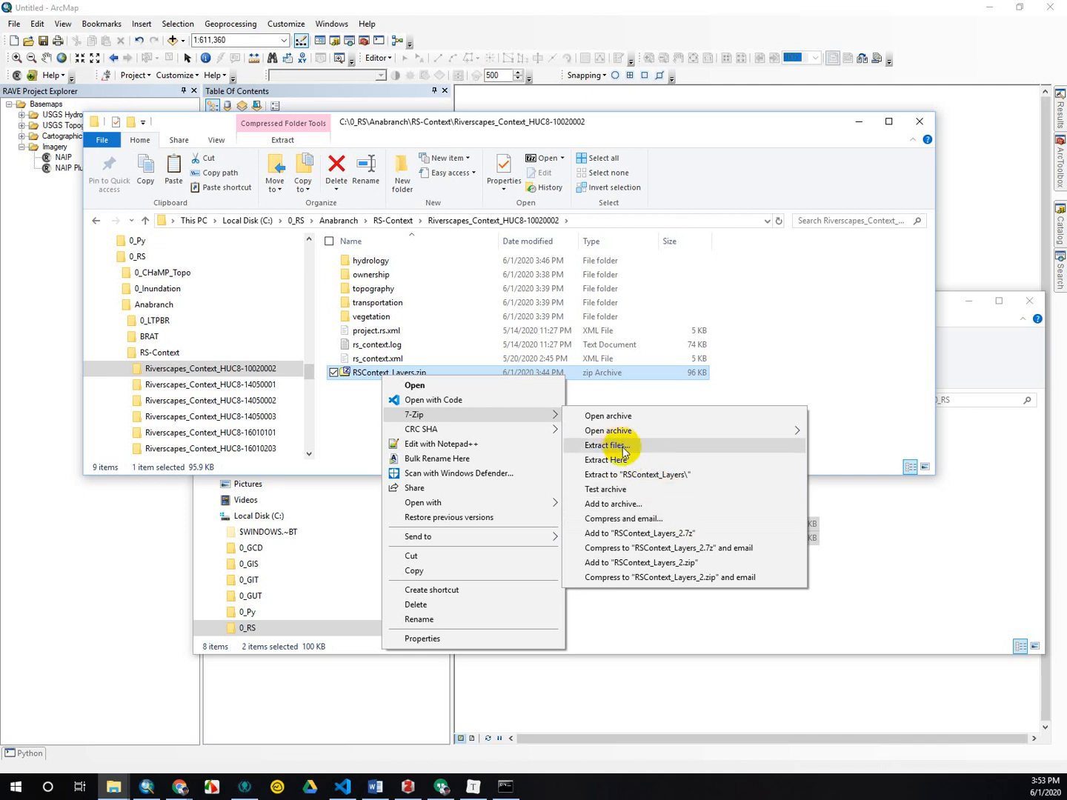
click(627, 461)
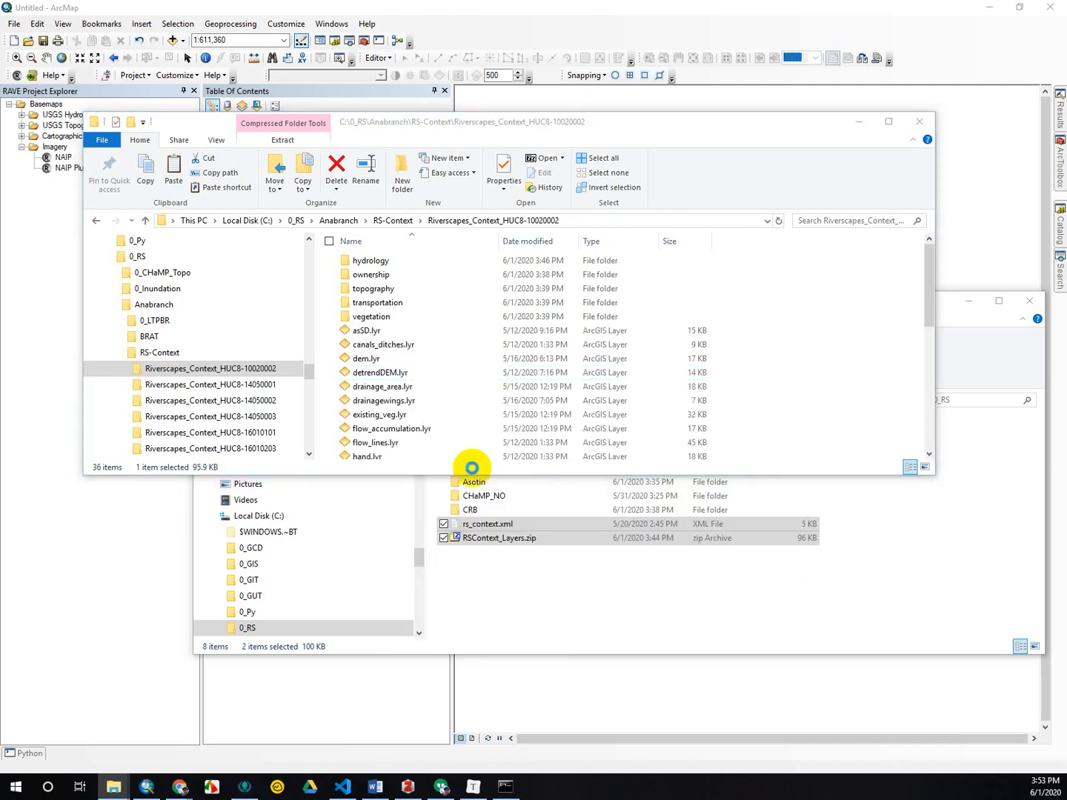
scroll(461, 423, down, 7)
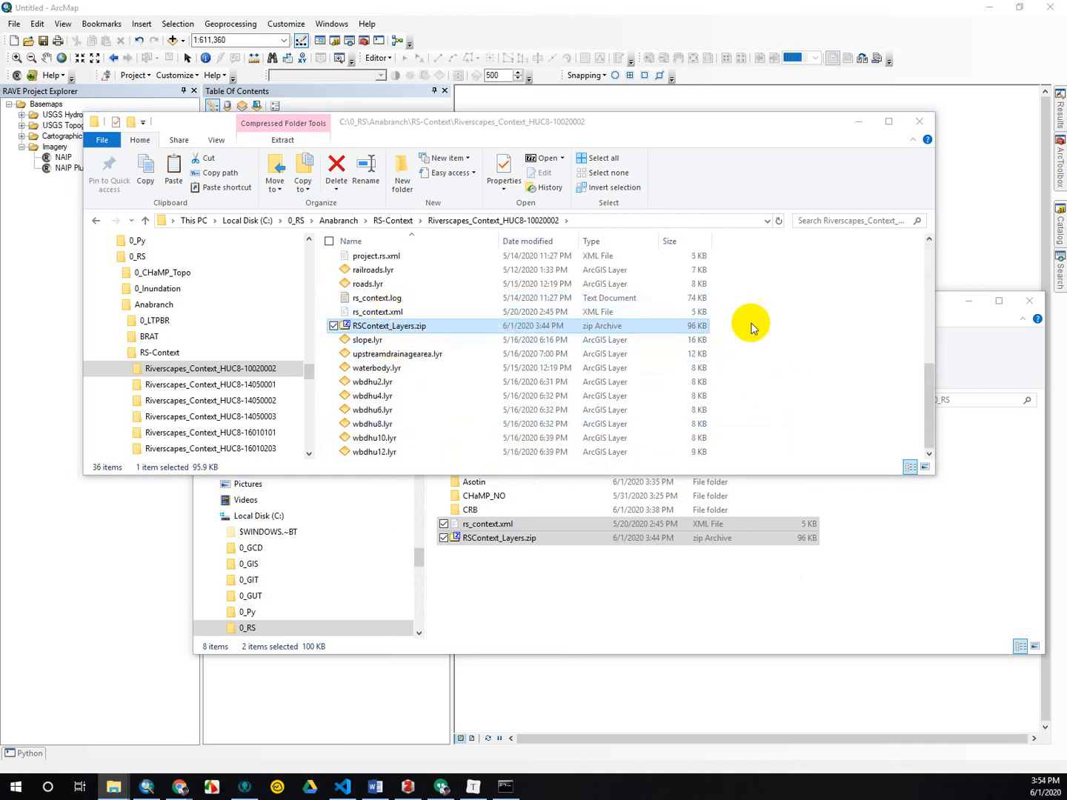
click(687, 327)
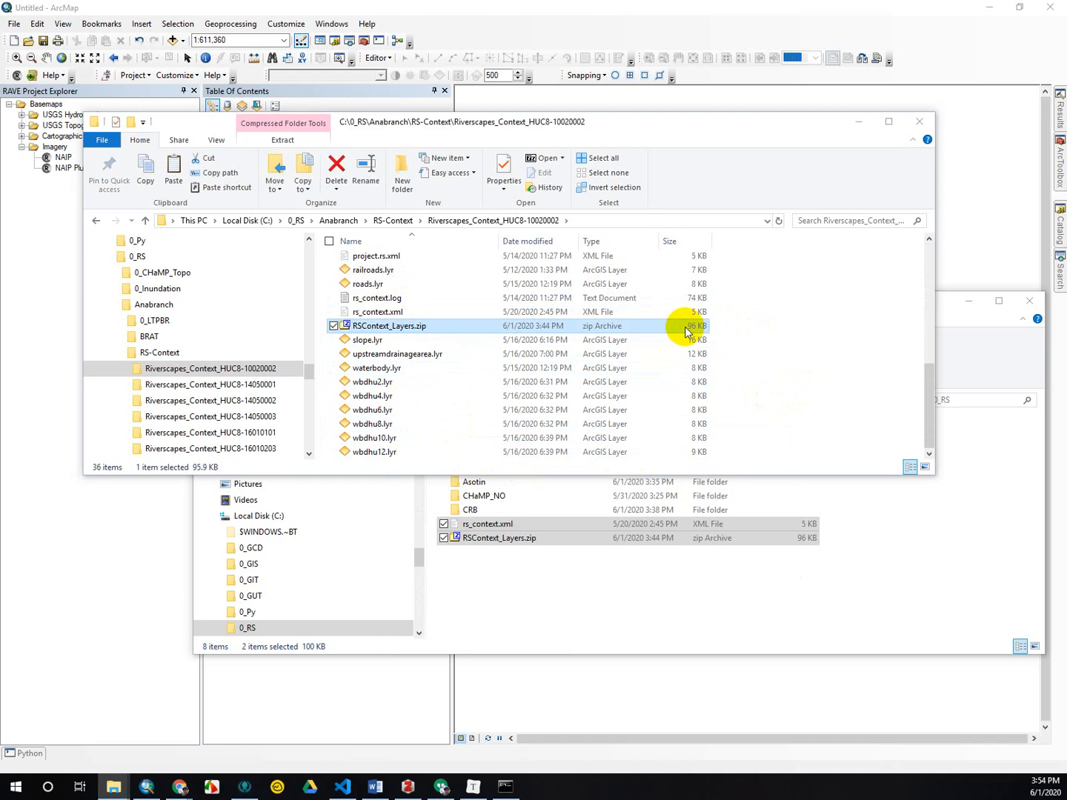
key(Delete)
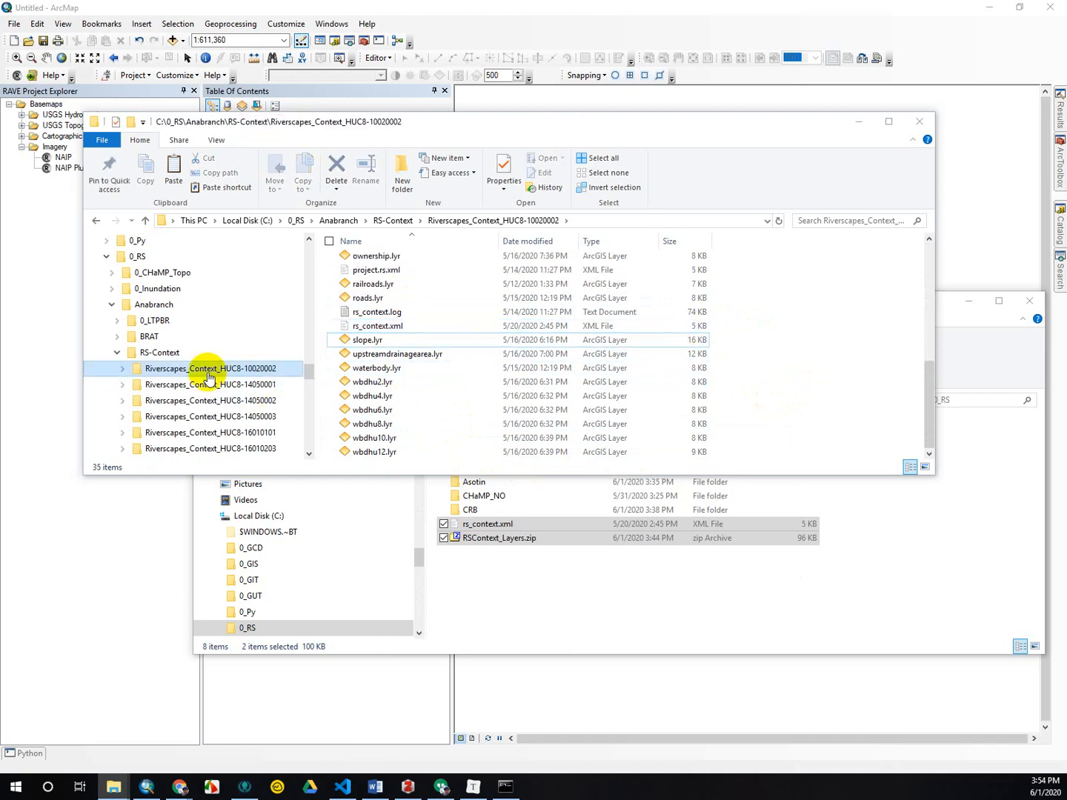
click(160, 356)
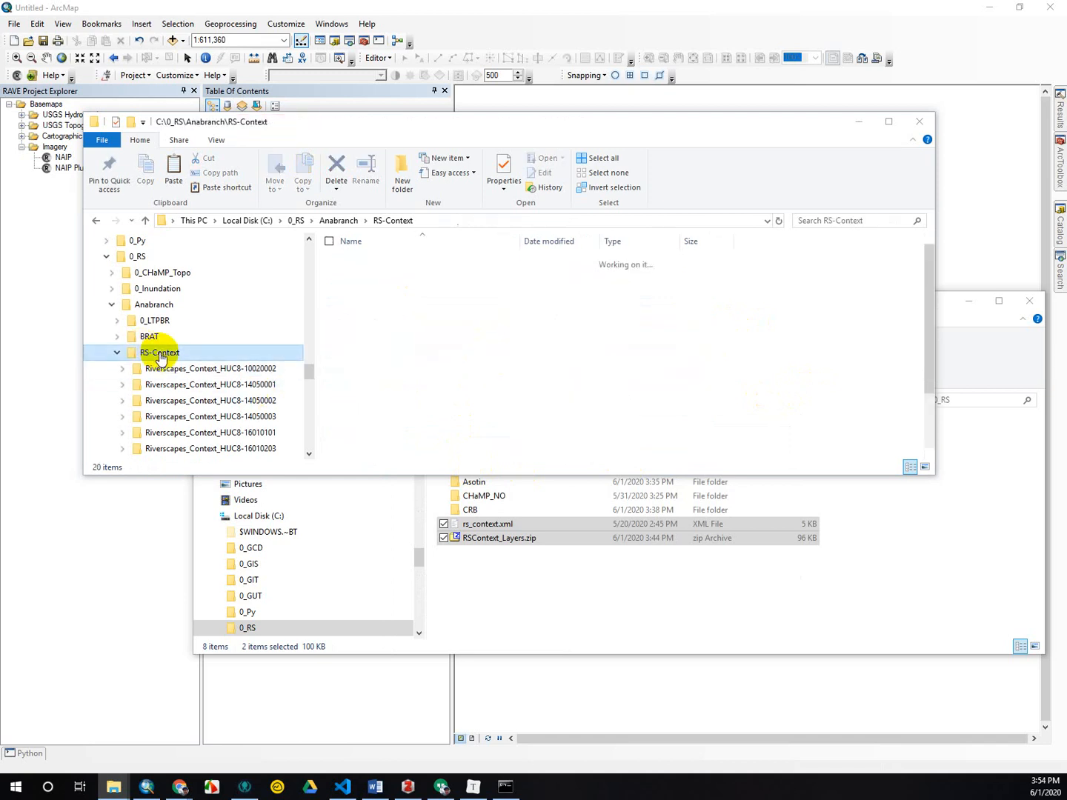
right_click(463, 263)
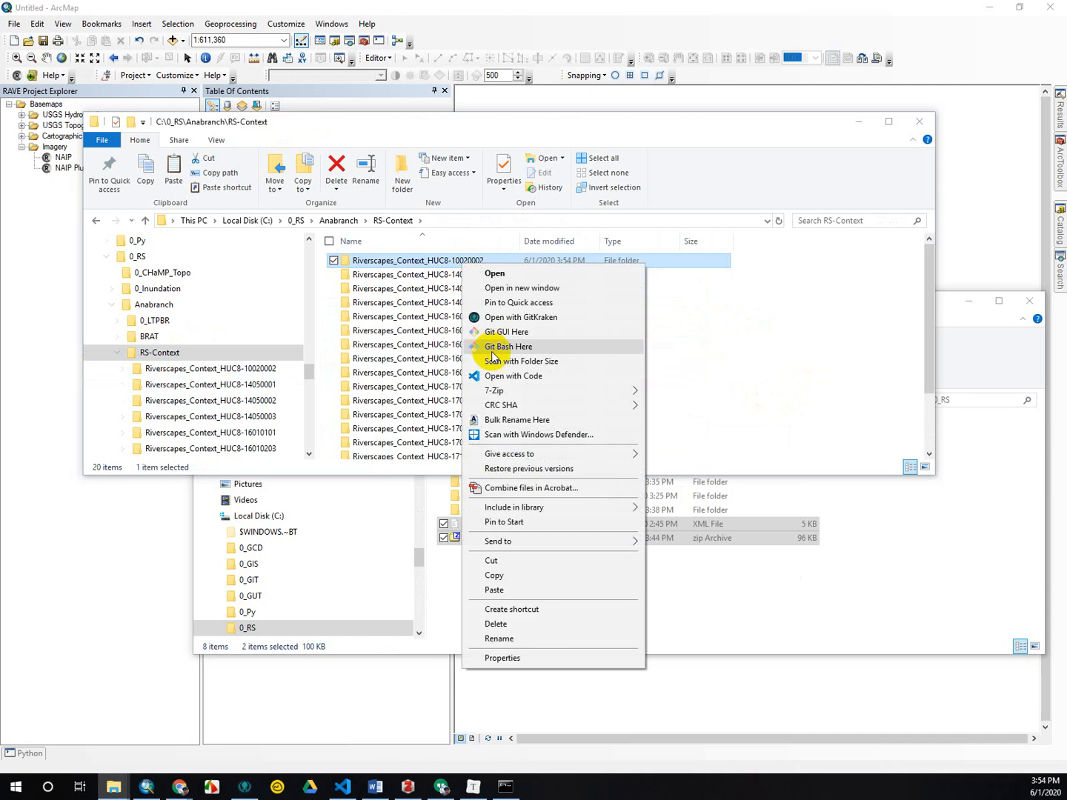
mouse_move(502, 392)
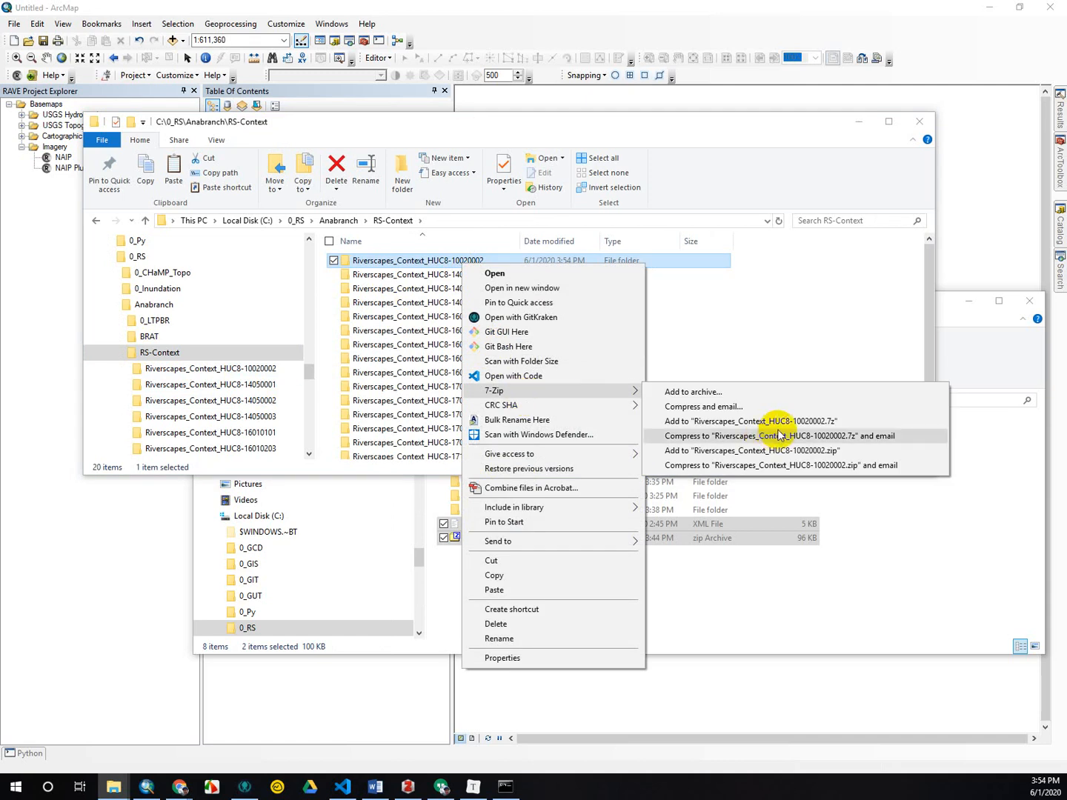
click(248, 371)
scroll(384, 322, down, 5)
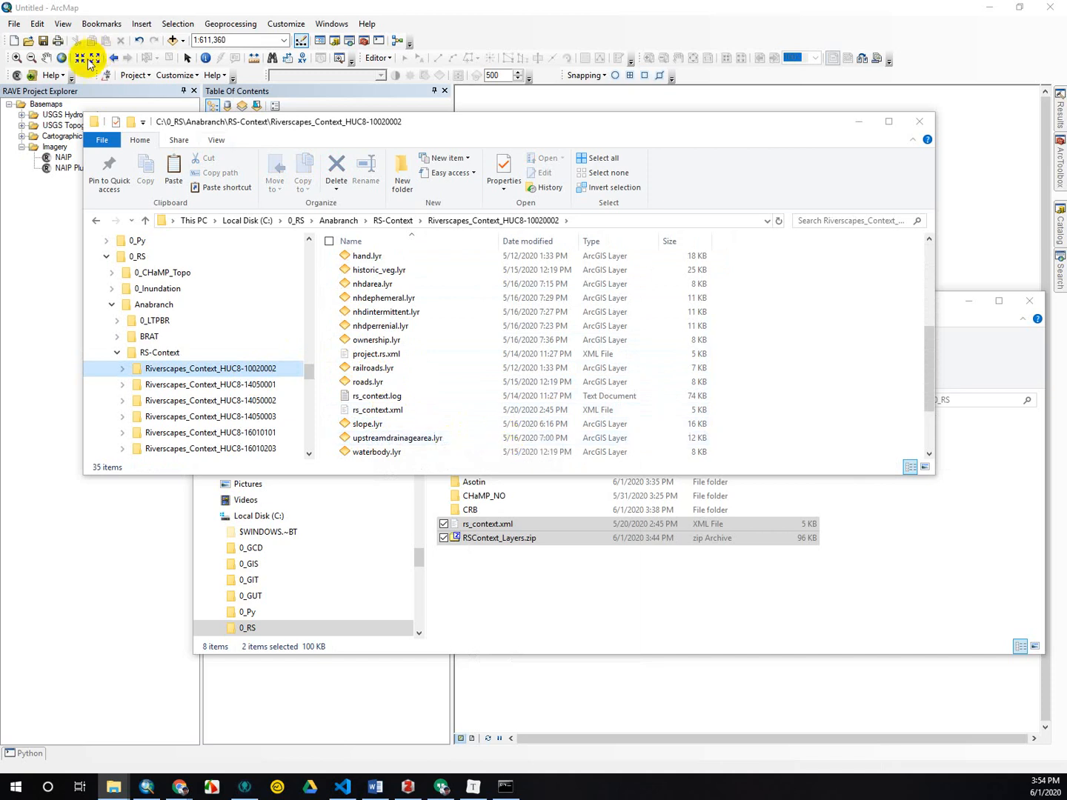
Switch to ArcMap and open project.rs.xml from the Riverscapes_Context_HUC8-10020002 folder in RAVE.
click(43, 105)
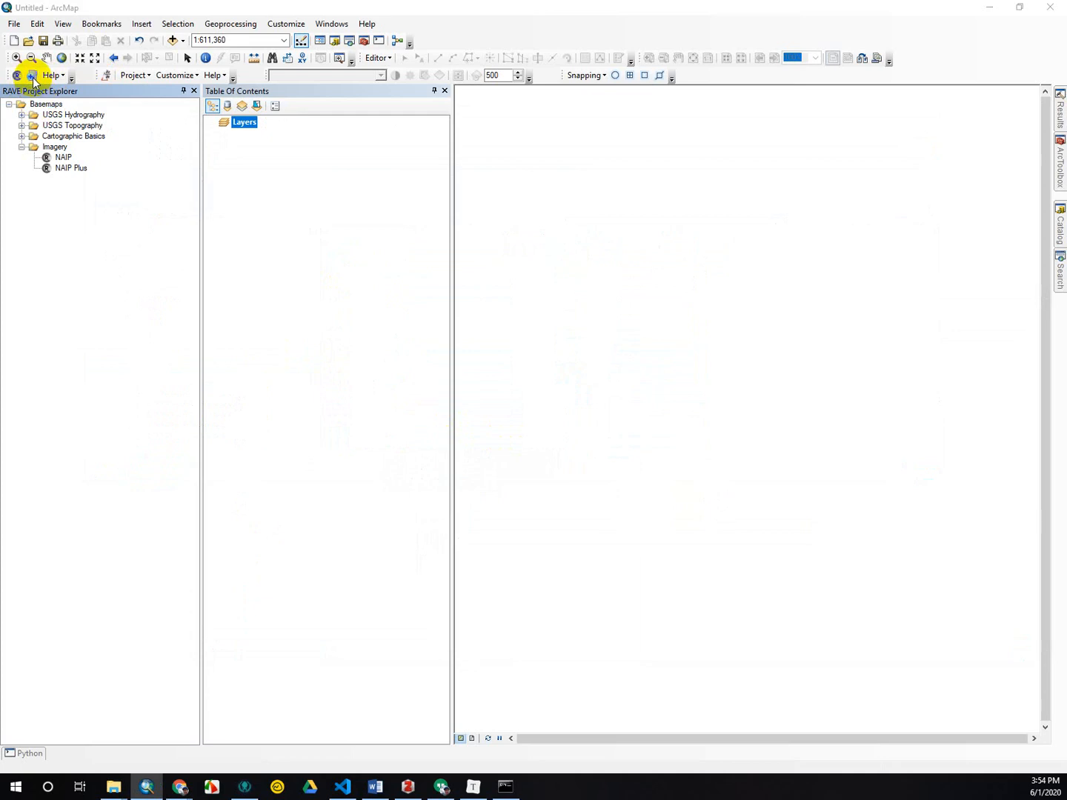
click(33, 77)
click(578, 380)
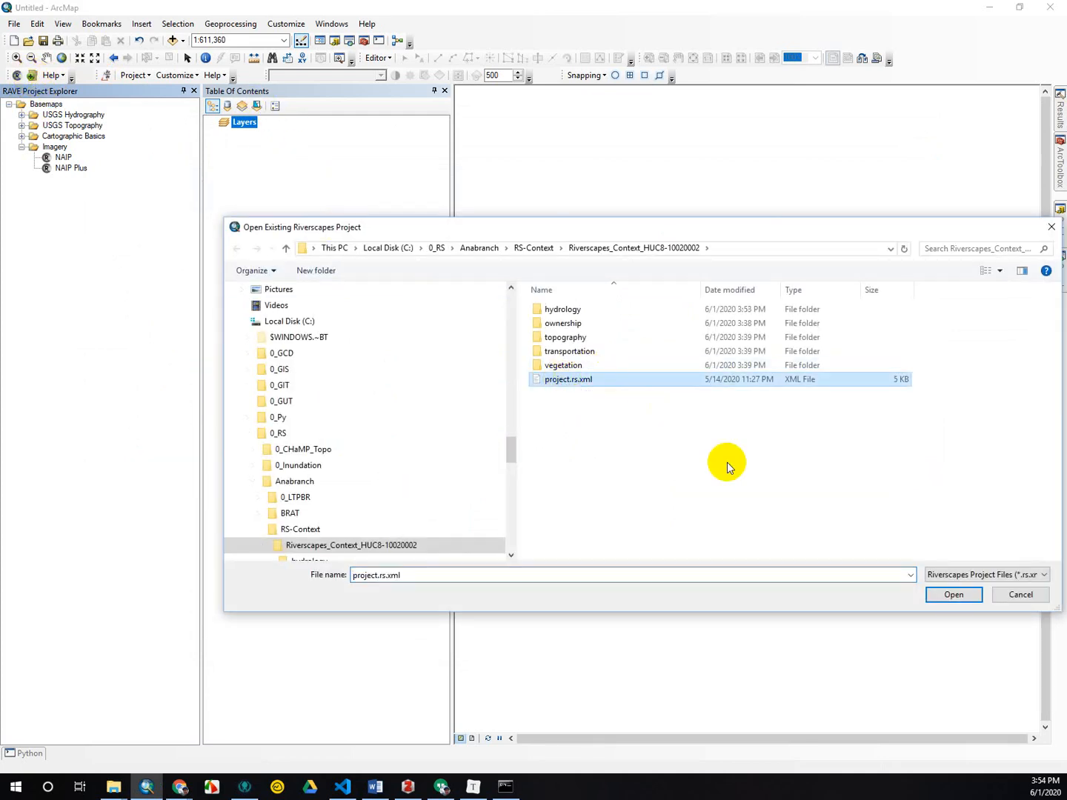
click(953, 594)
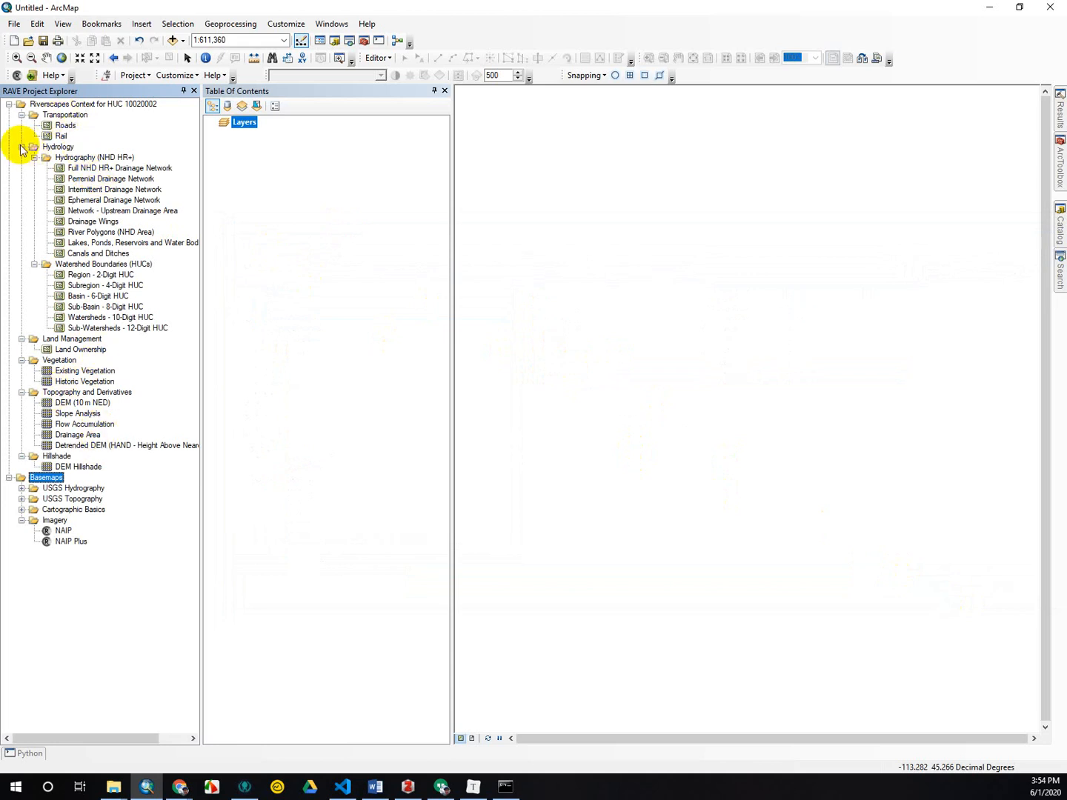
Open a second Riverscapes project, project.rs.xml from the Riverscapes_Context_HUC8-14050001 folder.
click(32, 75)
scroll(345, 482, down, 1)
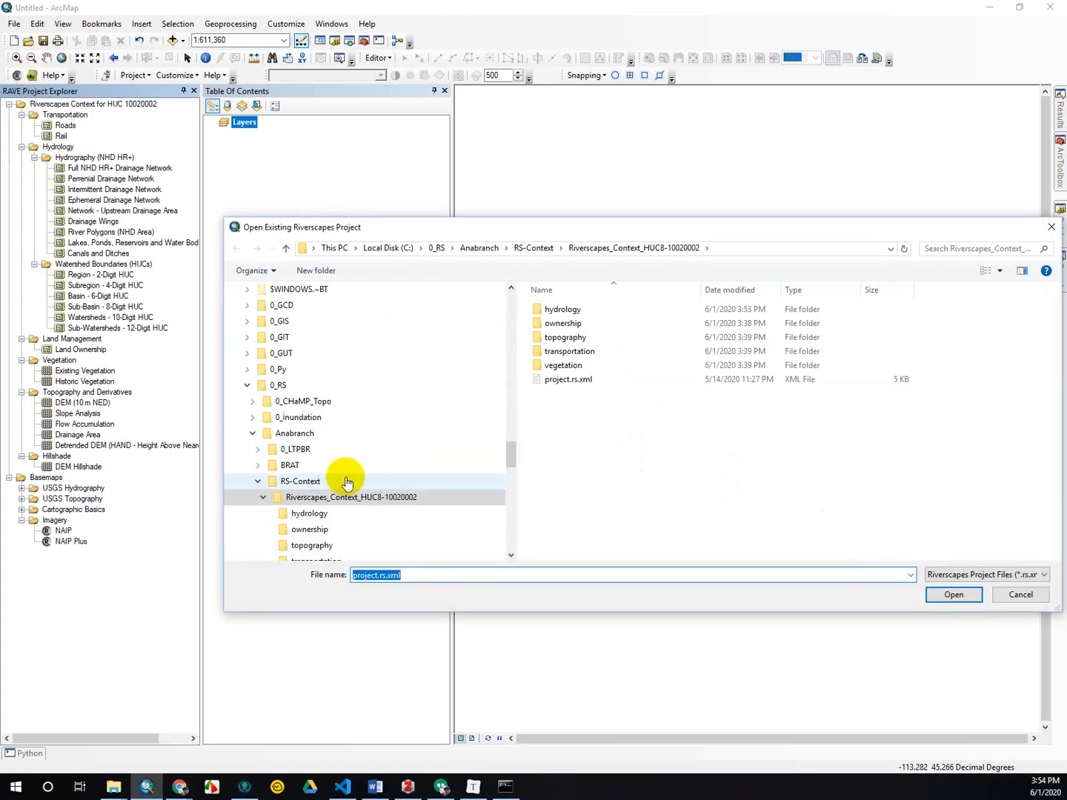
click(263, 497)
click(328, 520)
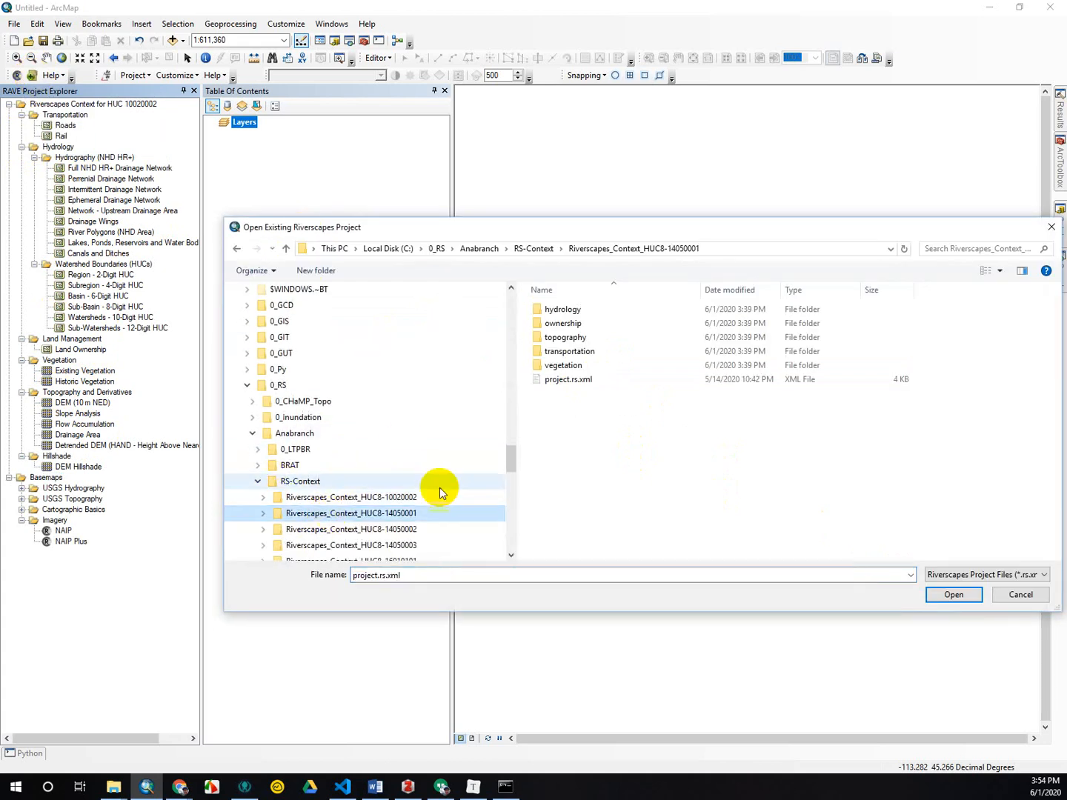
click(579, 379)
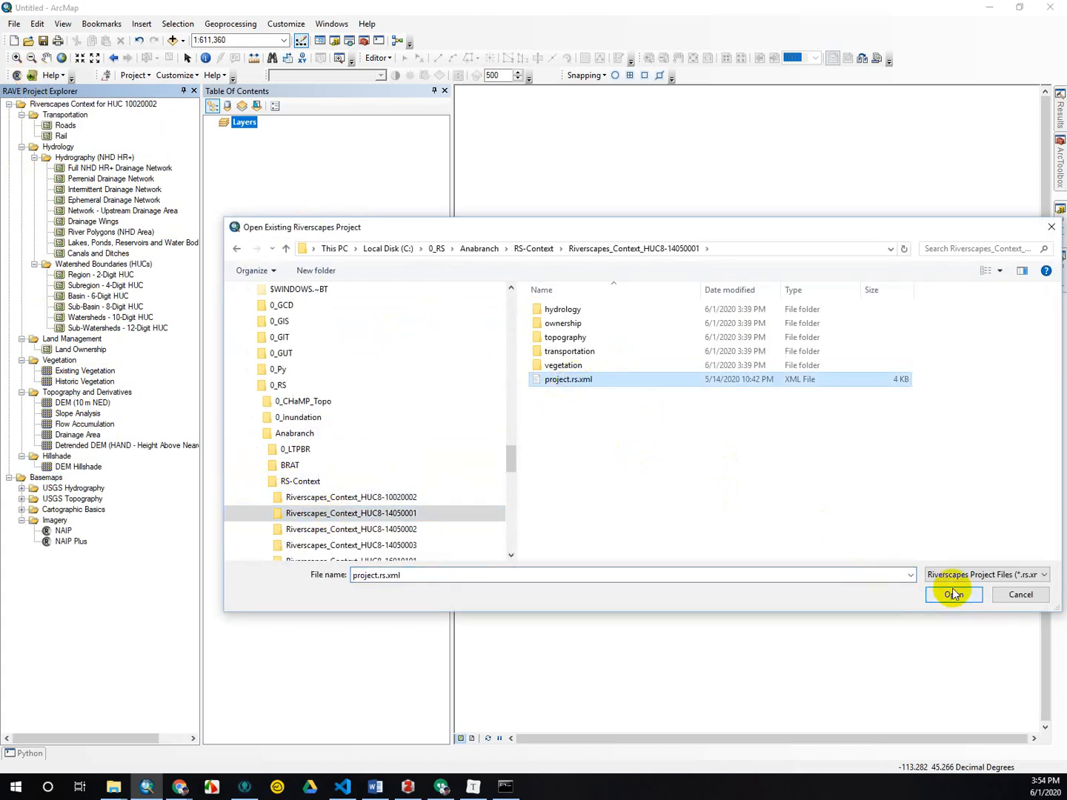
click(953, 594)
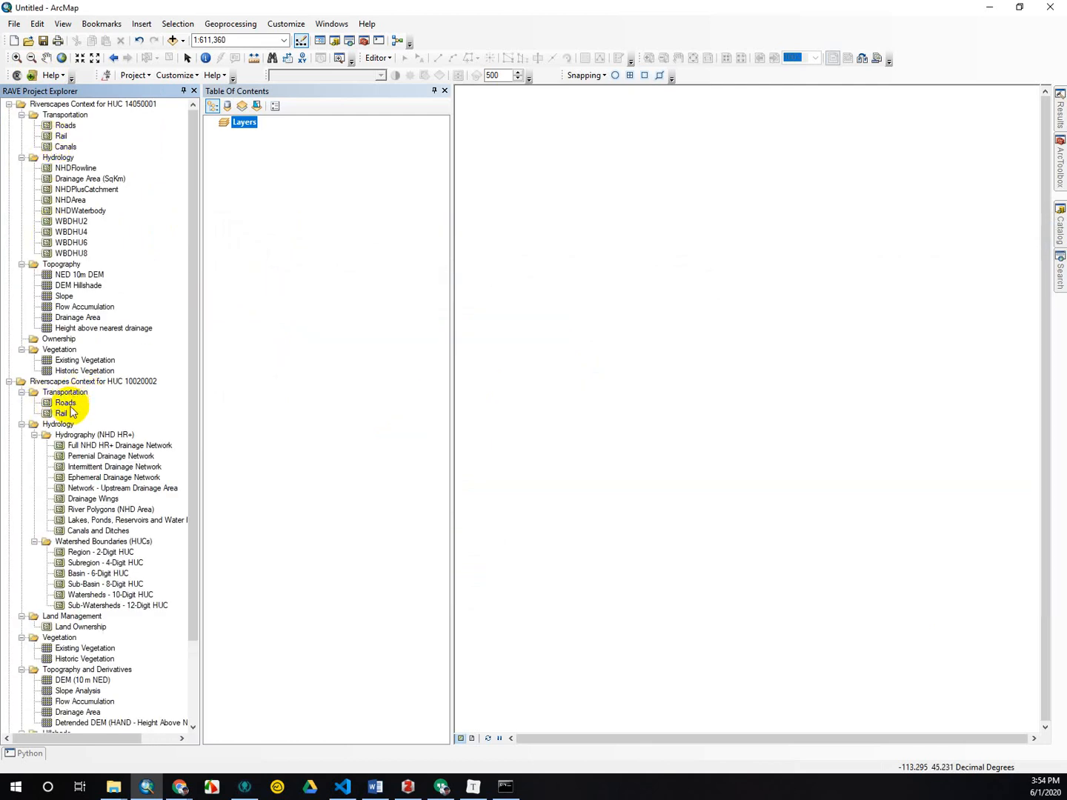
Collapse the HUC 14050001 project and, in the HUC 10020002 project, the Hydrography (NHD HR+) and Watershed Boundaries (HUCs) groups.
click(22, 115)
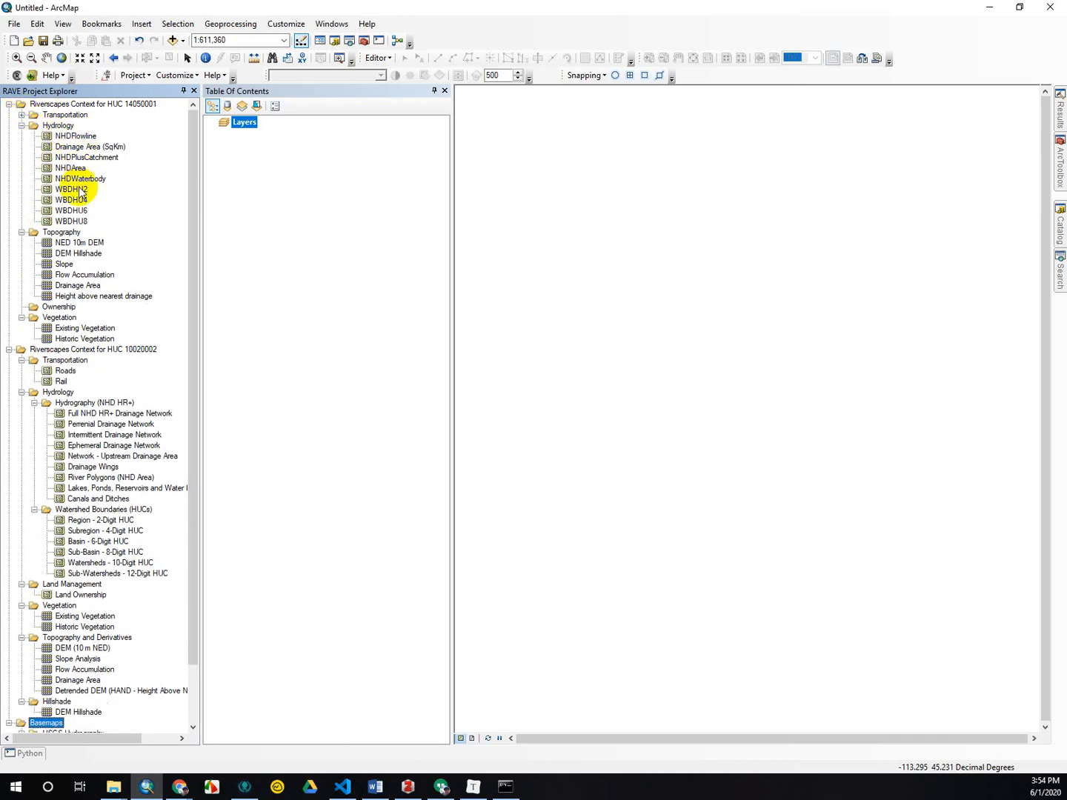
click(34, 402)
click(34, 413)
click(34, 413)
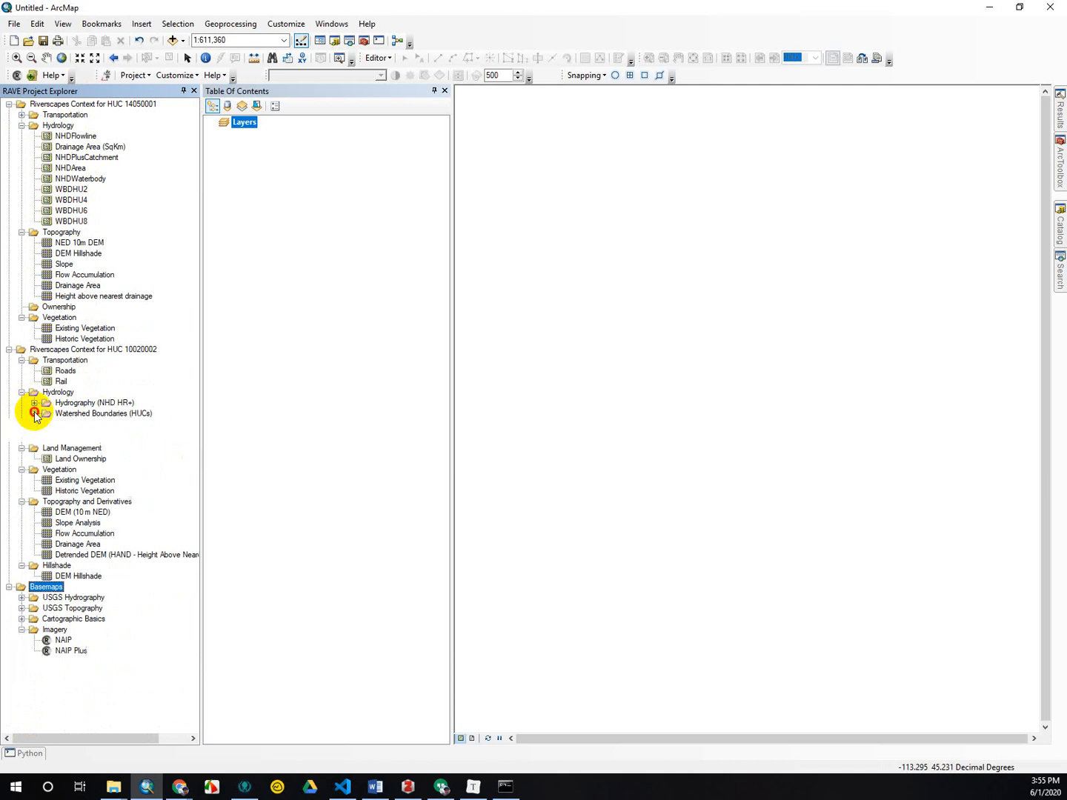
click(34, 403)
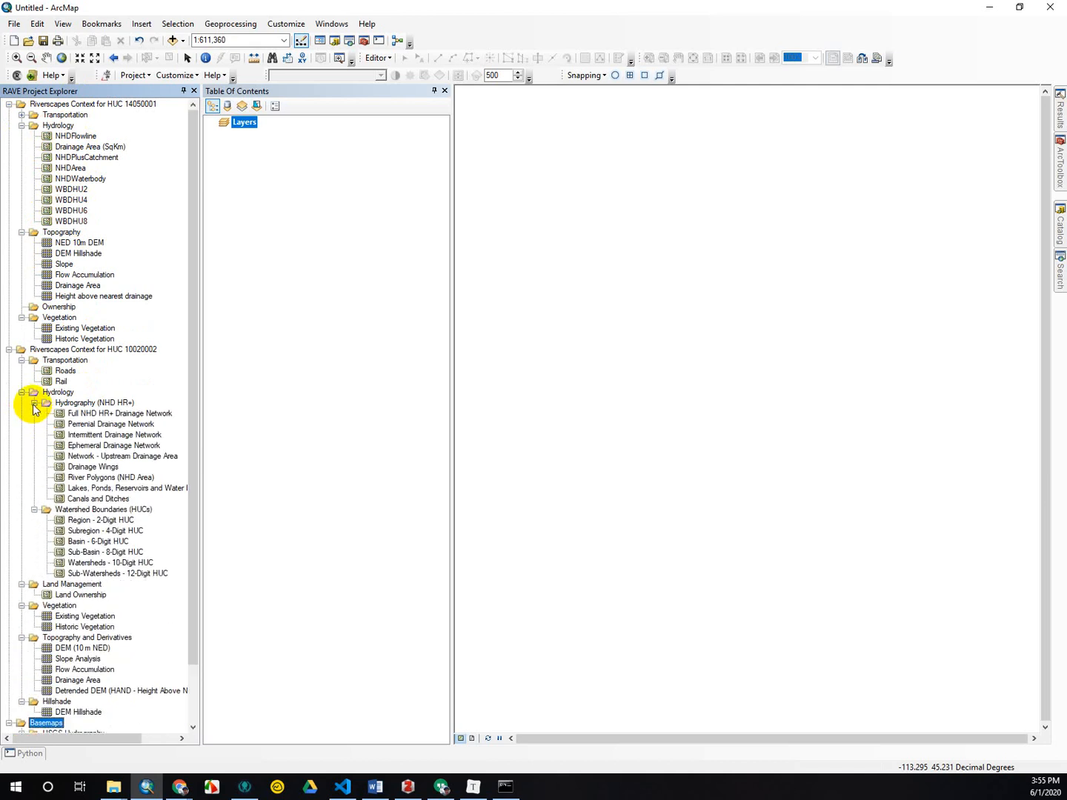
click(34, 404)
click(34, 413)
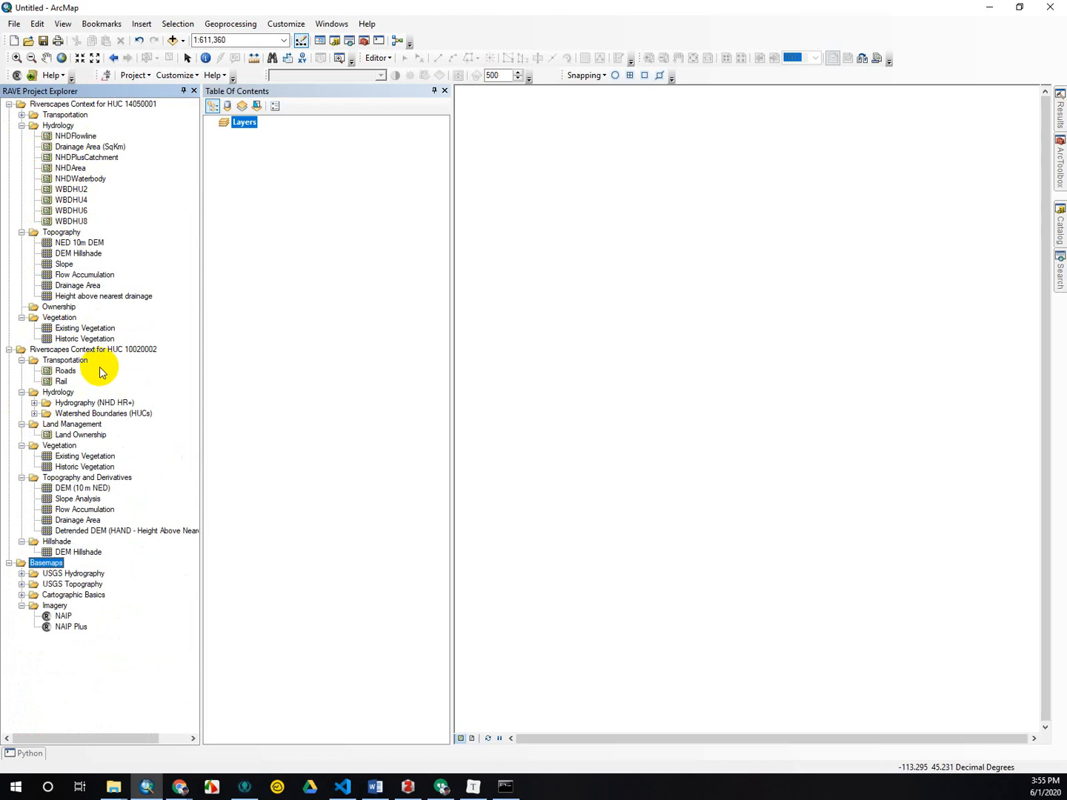
click(8, 103)
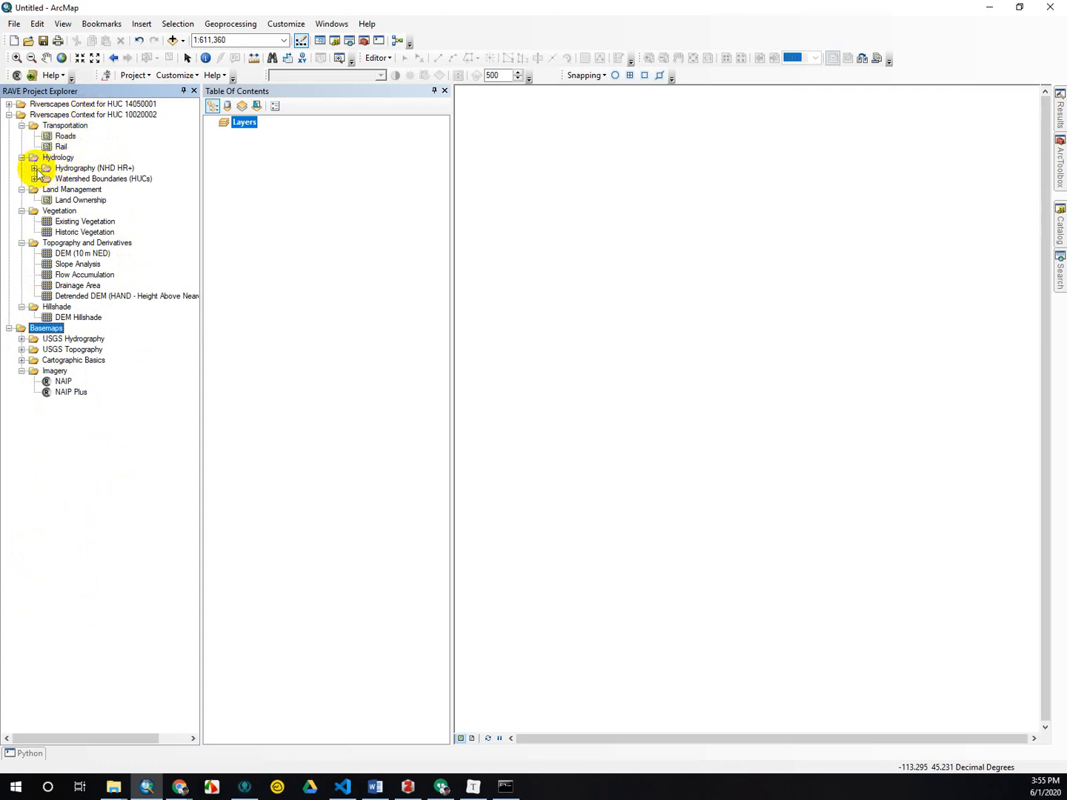
Add the DEM Hillshade and Detrended DEM (HAND) layers of the HUC 10020002 project to the map.
right_click(78, 316)
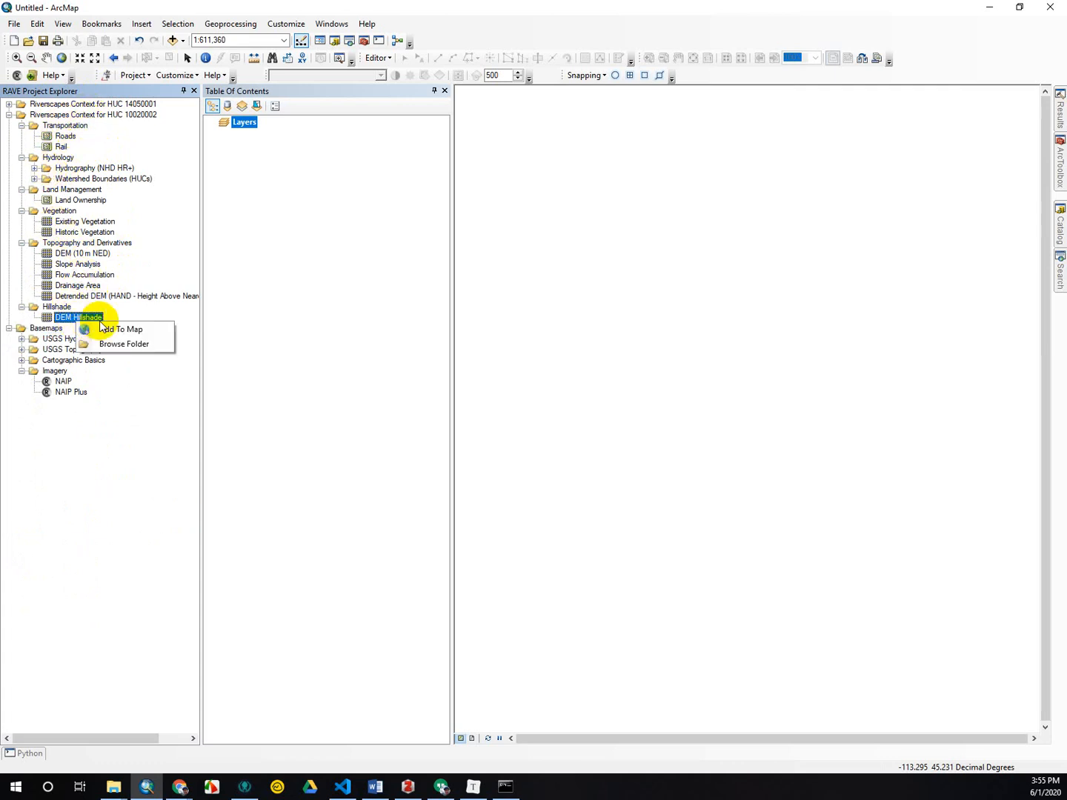
click(103, 329)
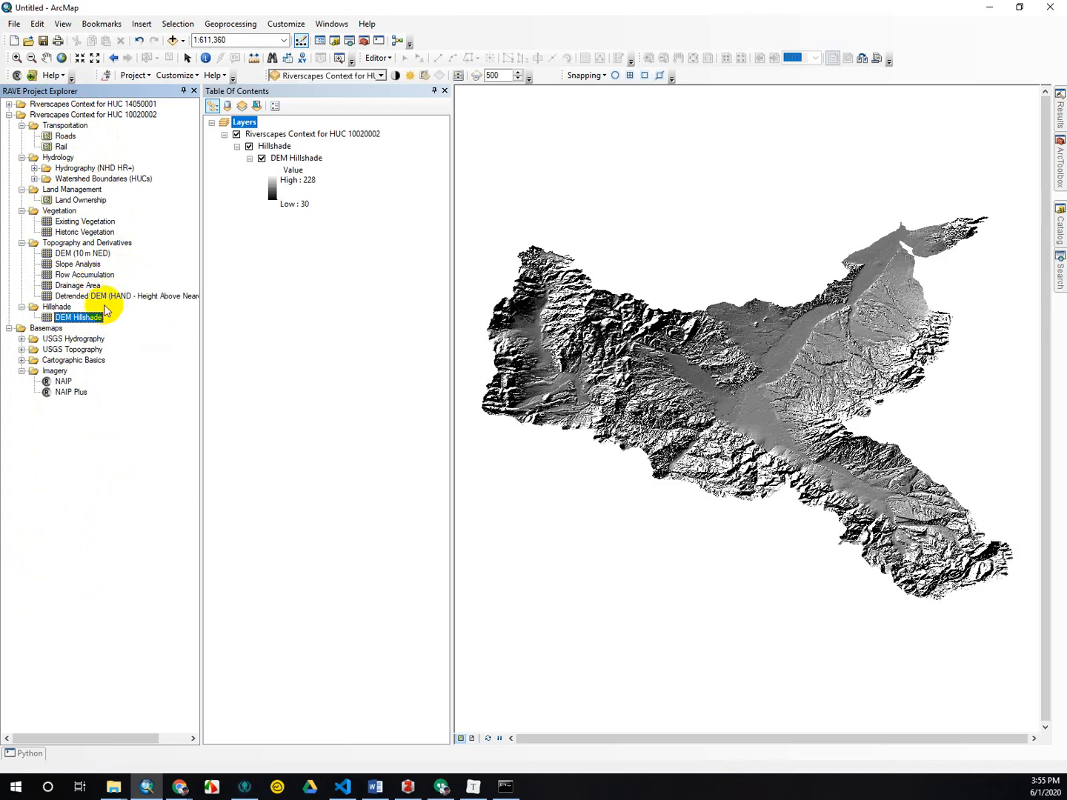
right_click(88, 297)
click(109, 306)
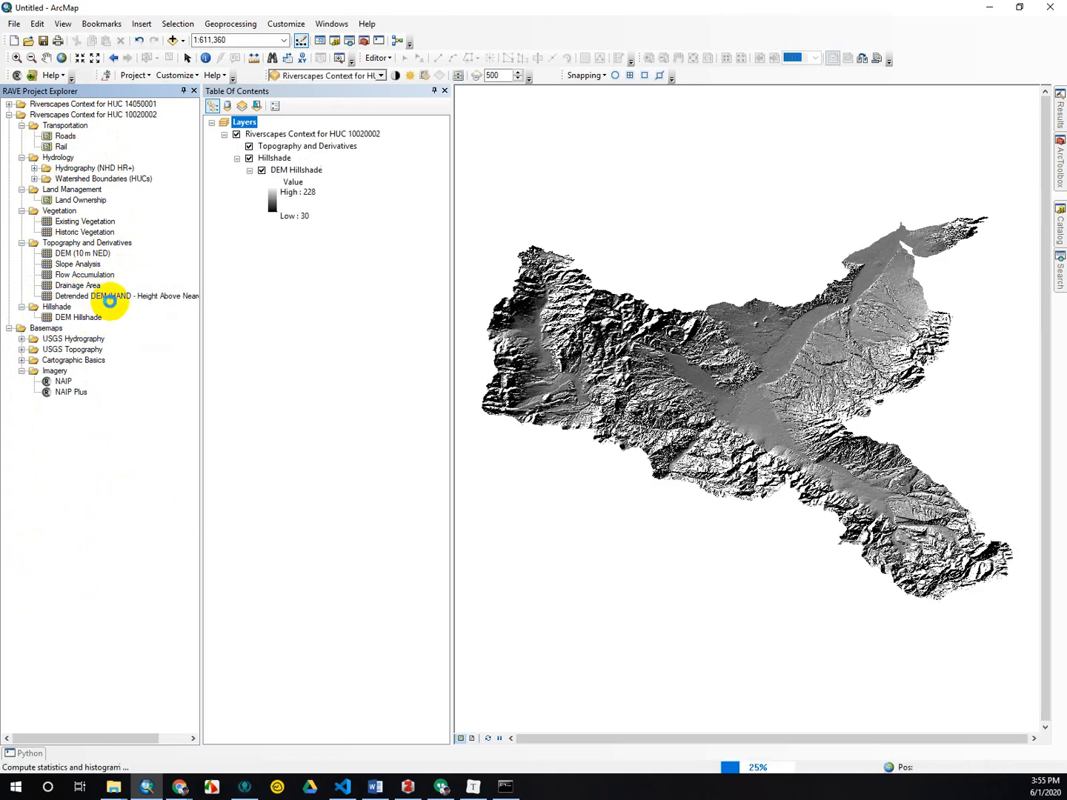
Apply a 40% display transparency to the Topography and Derivatives group layer.
right_click(314, 147)
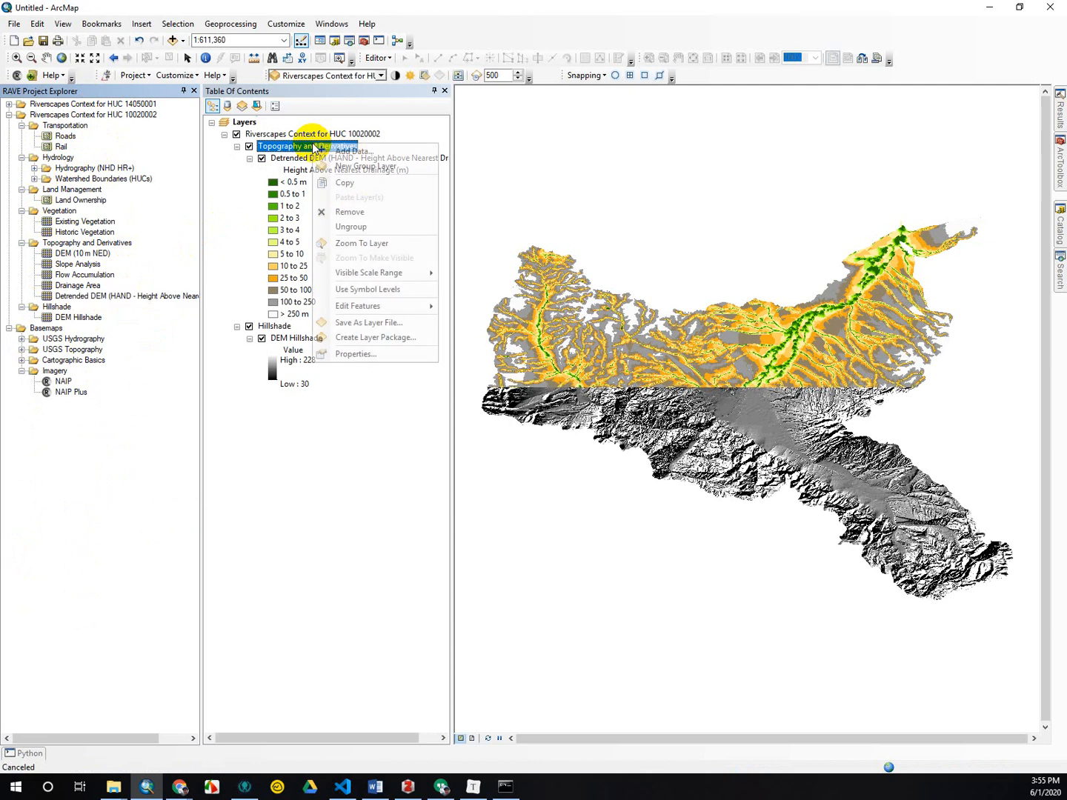
click(389, 355)
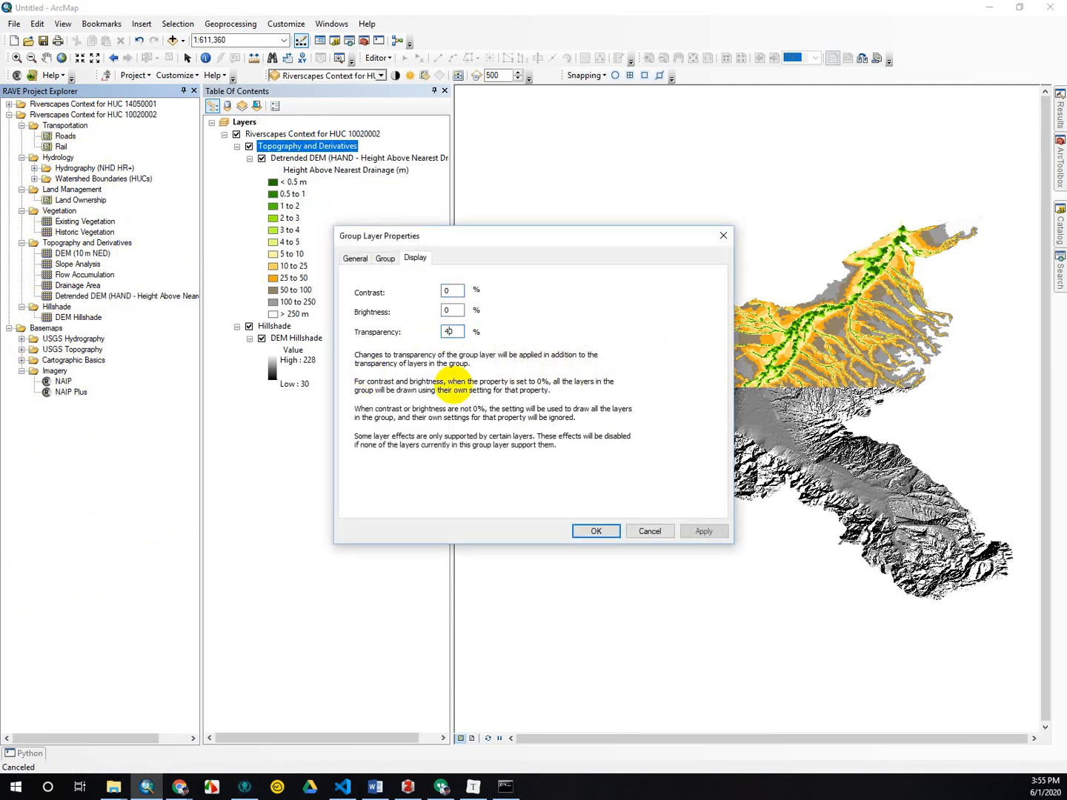
key(Return)
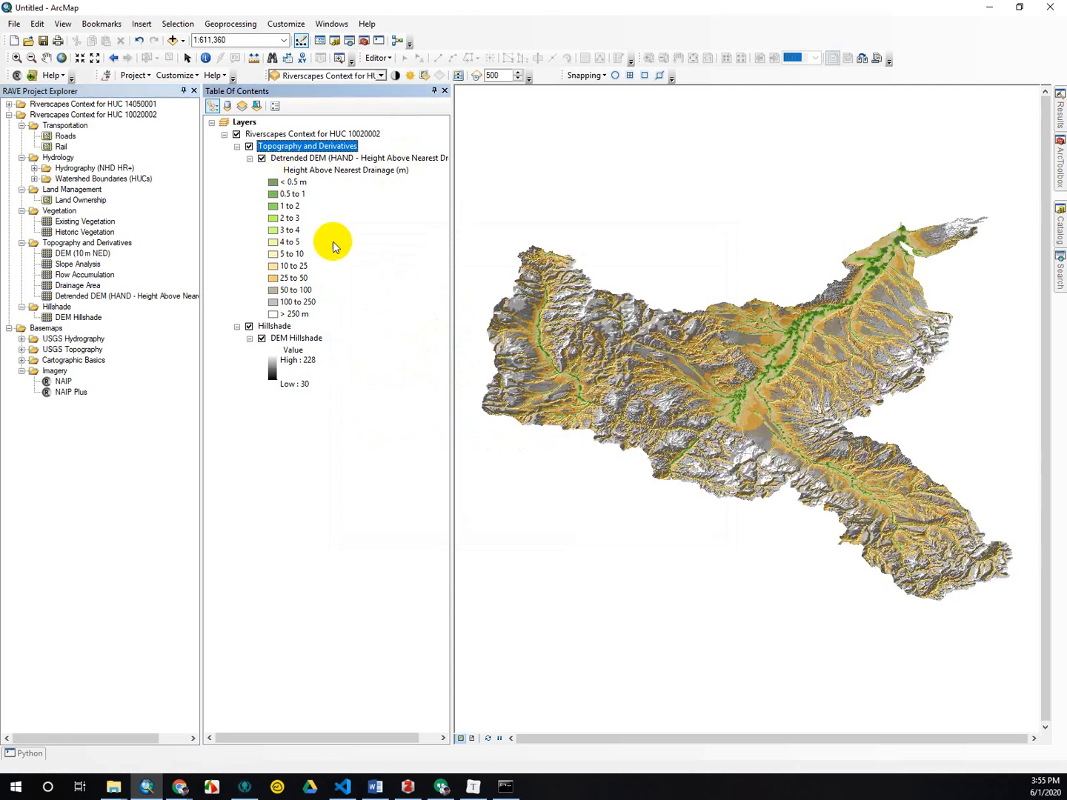
Hide the Detrended DEM (HAND) layer and add the Slope Analysis layer to the map.
click(262, 158)
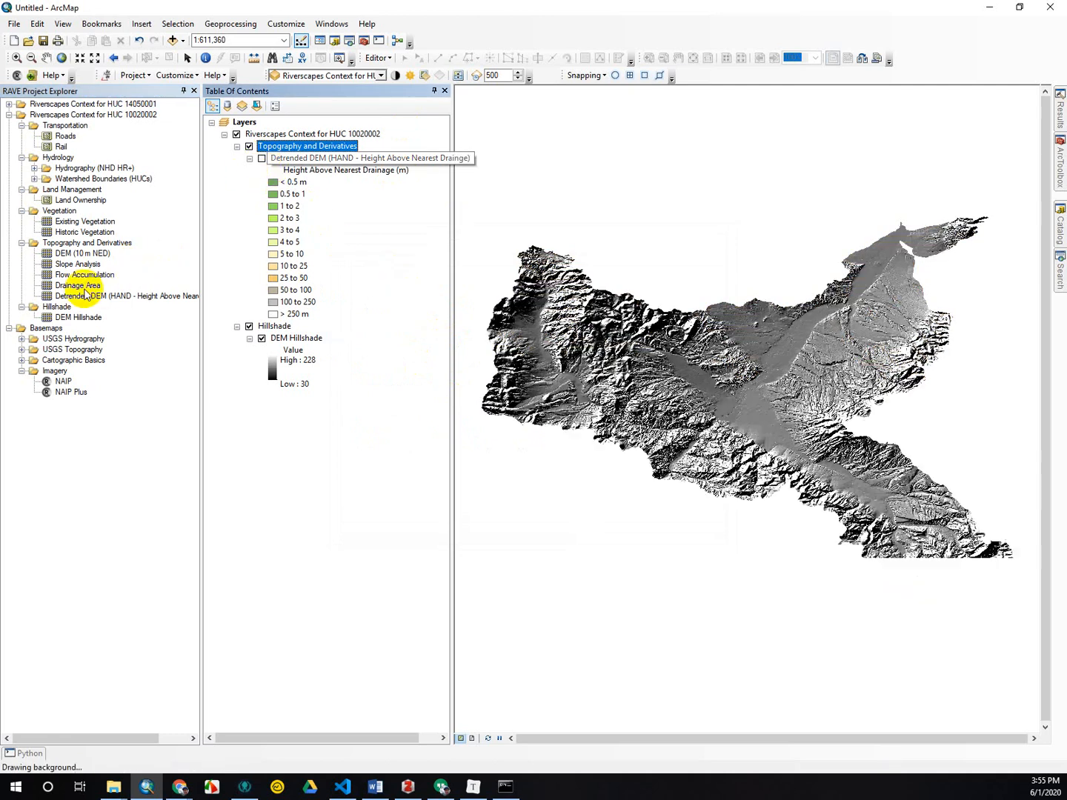
right_click(81, 264)
click(148, 277)
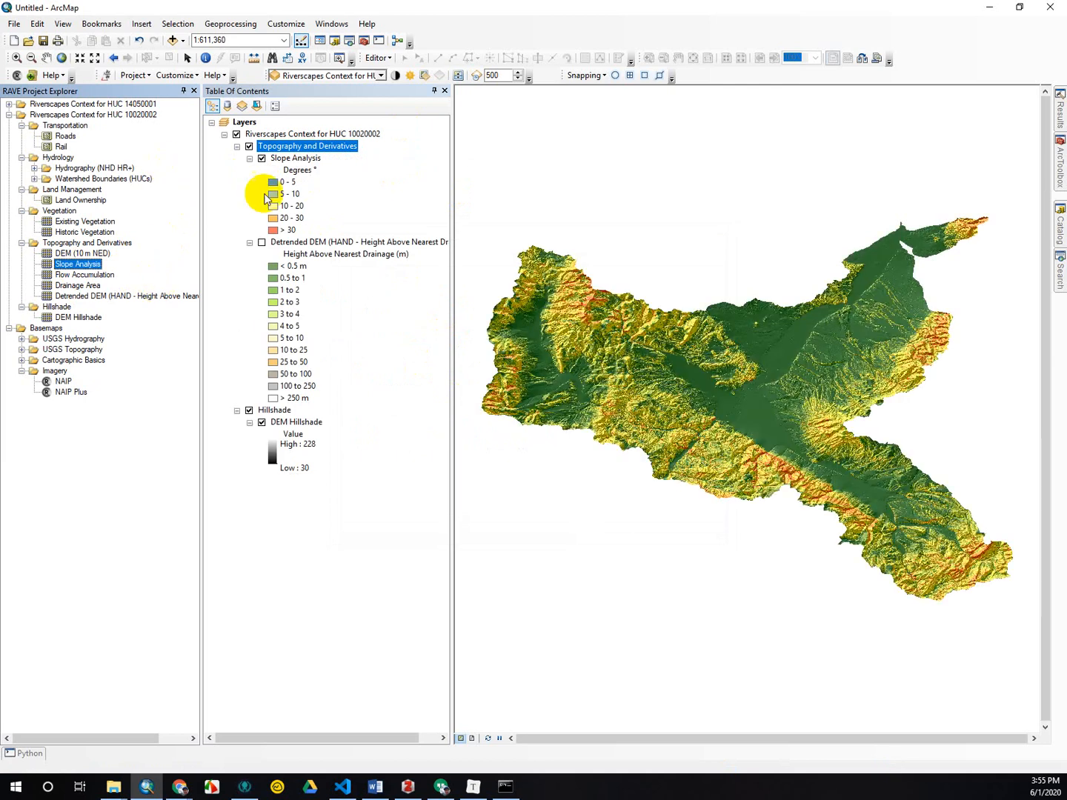
Hide the Slope Analysis layer, collapse its legend, and add the DEM (10 m NED) layer to the map.
click(262, 158)
click(250, 158)
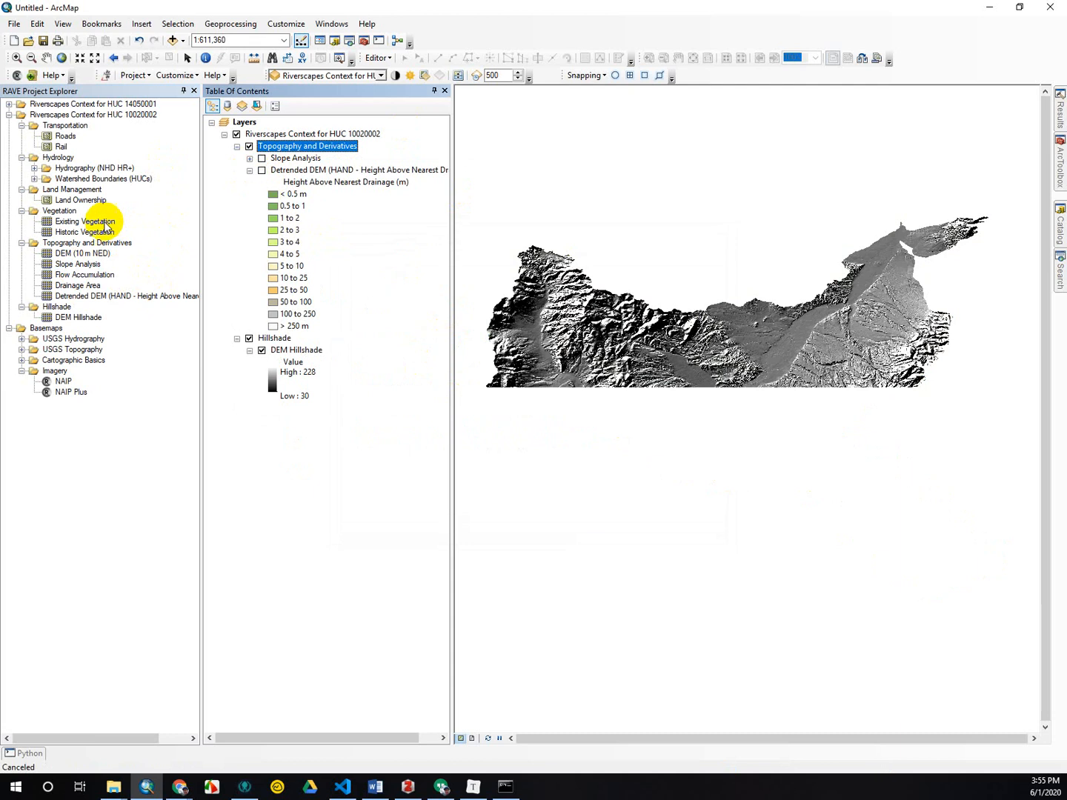
right_click(85, 258)
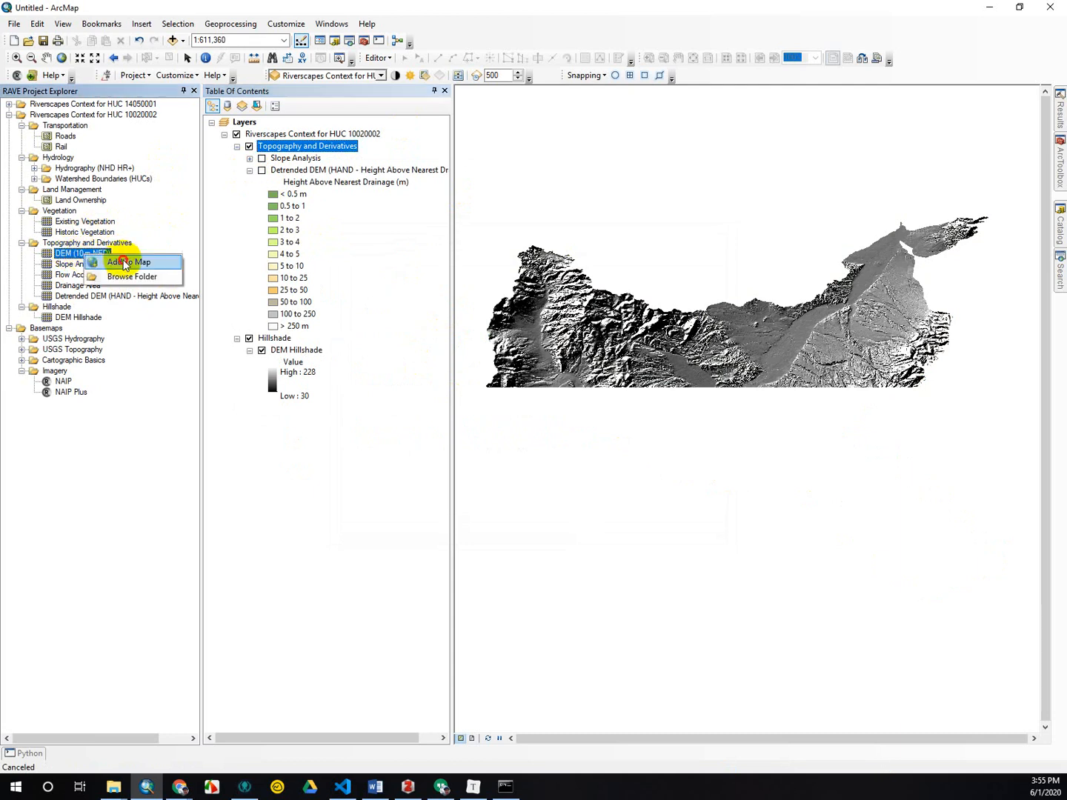
click(122, 269)
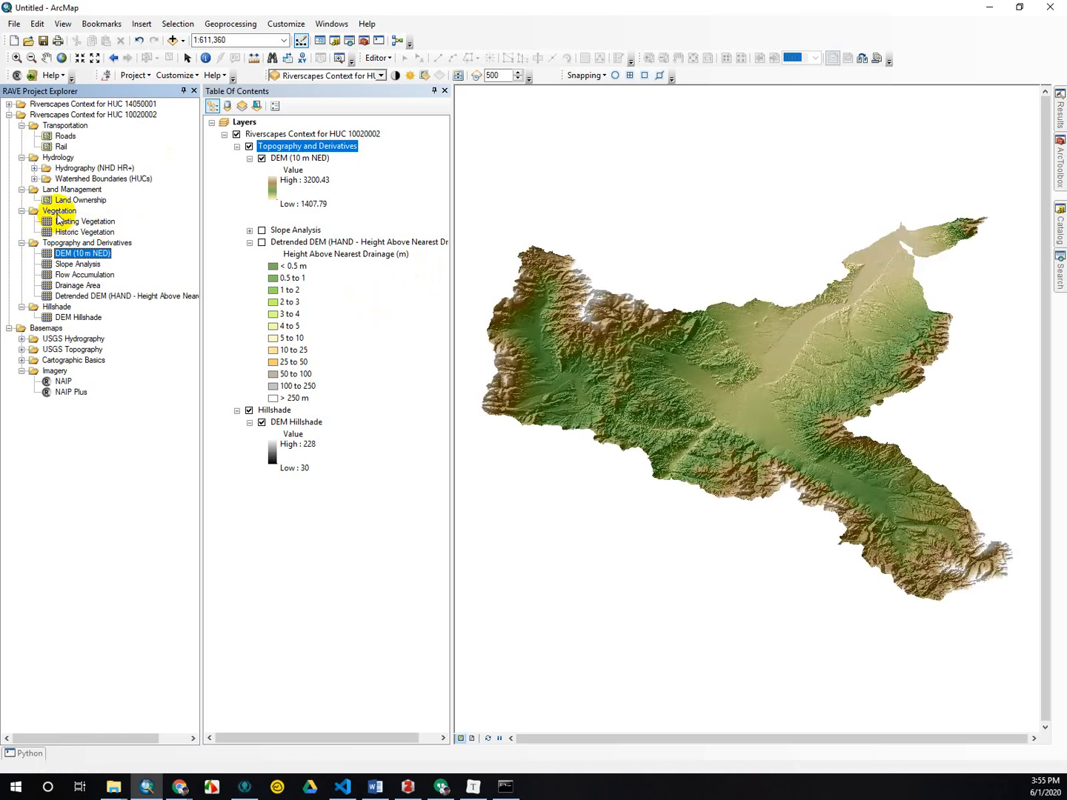
Add the Full NHD HR+ Drainage Network layer from the project's Hydrography (NHD HR+) group to the map.
click(34, 169)
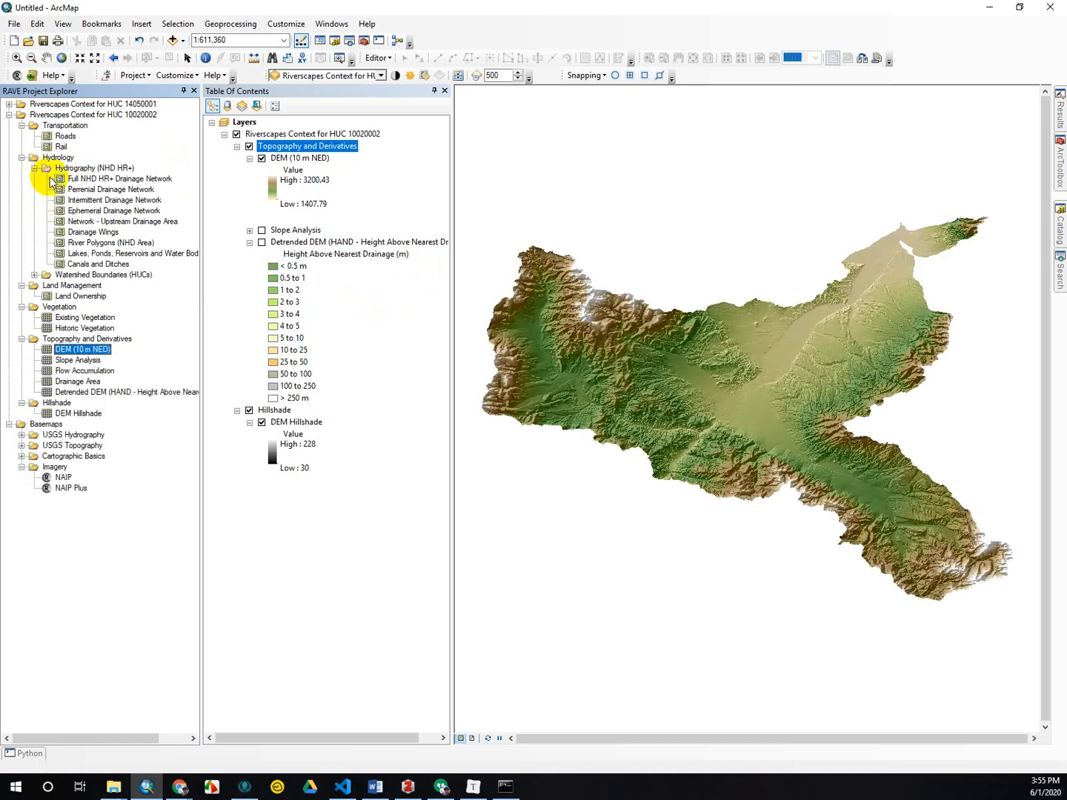
click(130, 182)
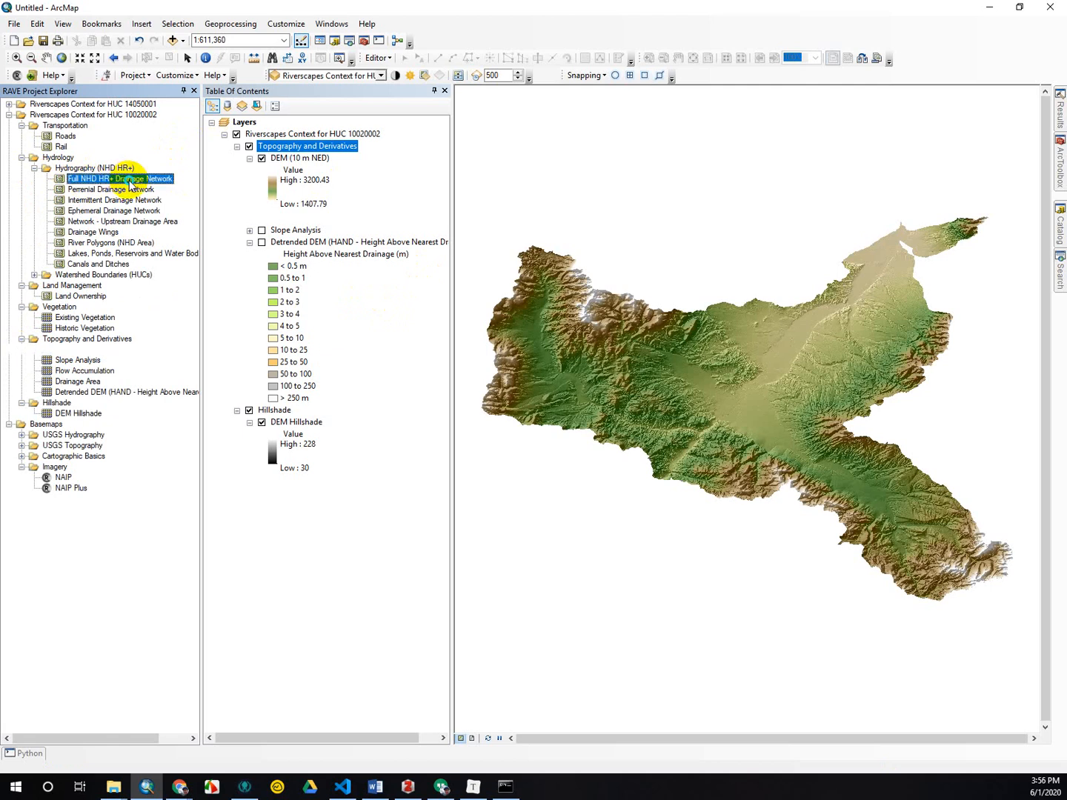
right_click(200, 182)
click(222, 188)
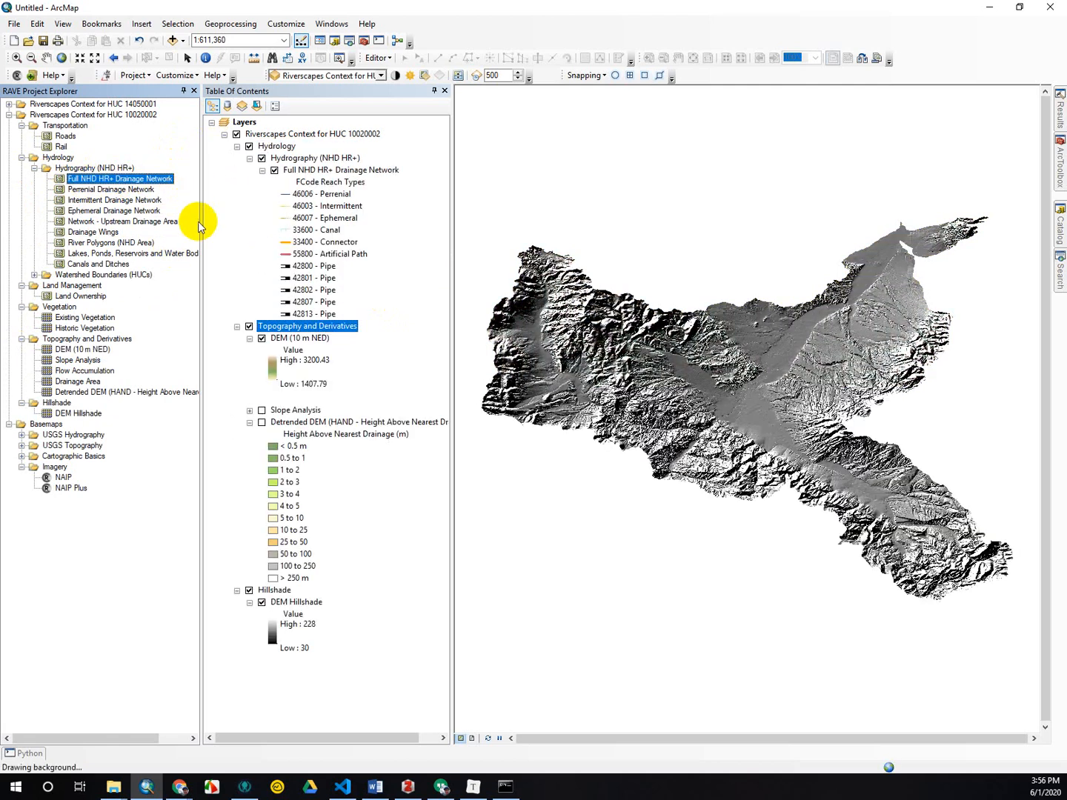
Hide the Full NHD HR+ Drainage Network layer and add the Perrenial Drainage Network layer to the map.
click(274, 170)
click(133, 191)
right_click(142, 191)
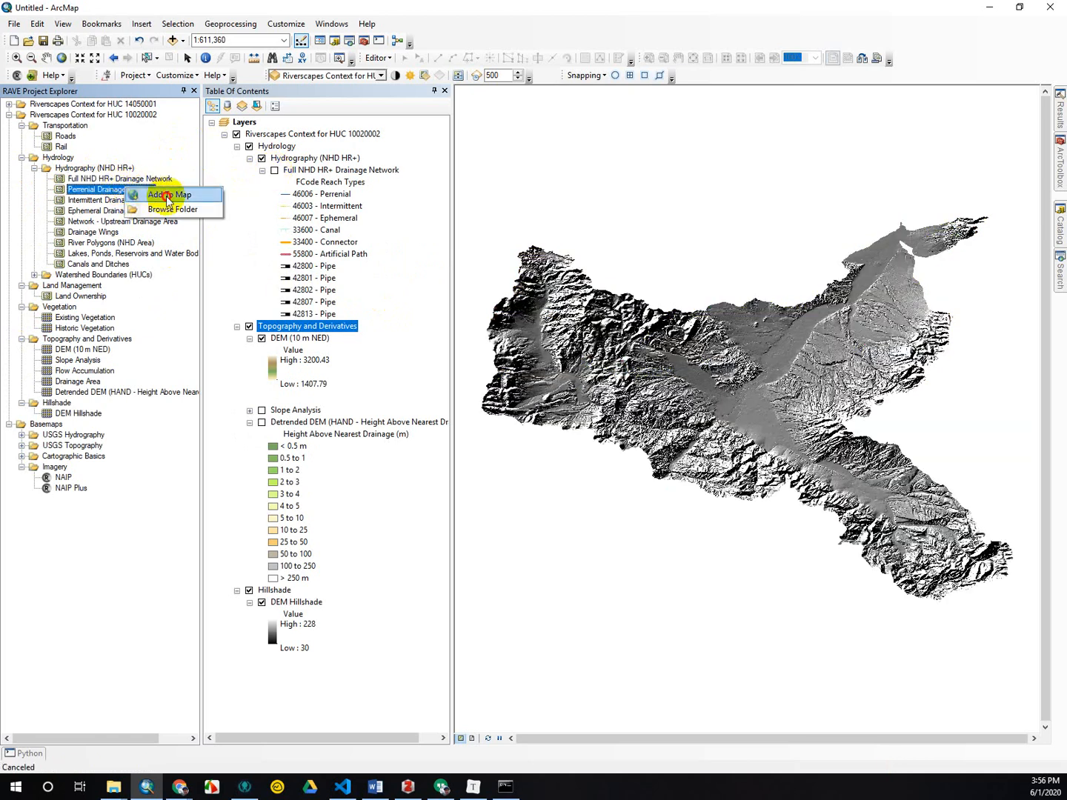
click(195, 197)
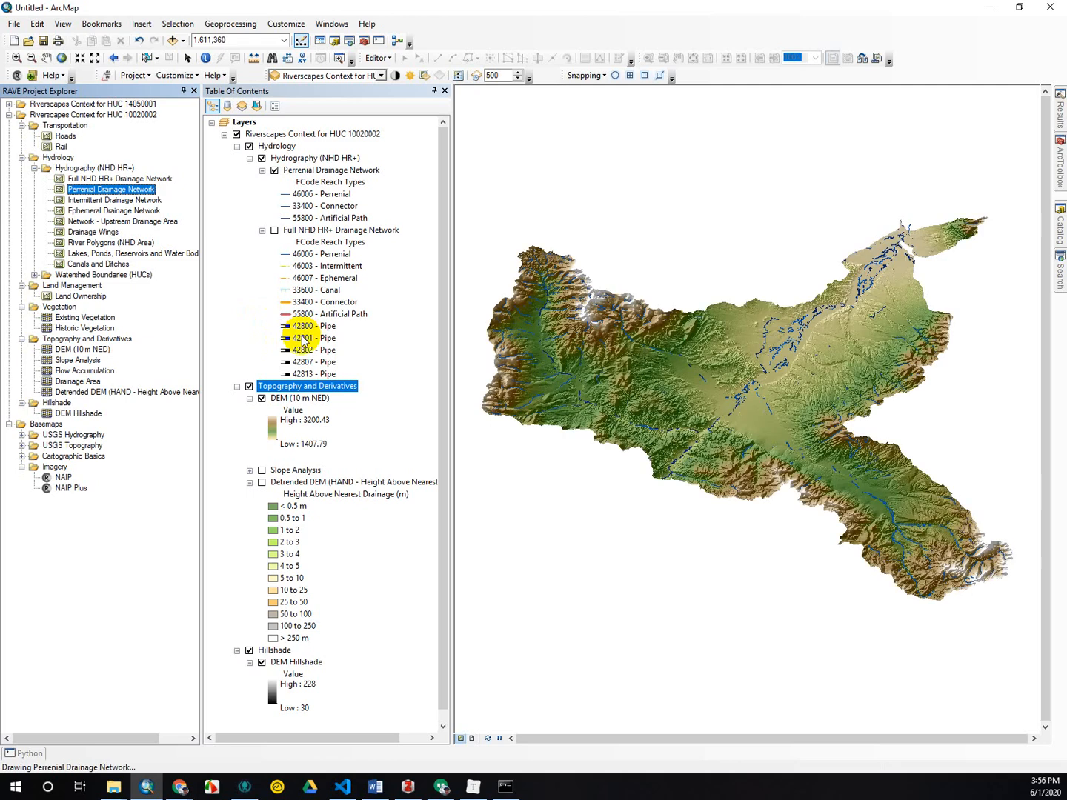
Add the Ephemeral Drainage Network layer to the map alongside the perennial network.
right_click(115, 211)
click(150, 223)
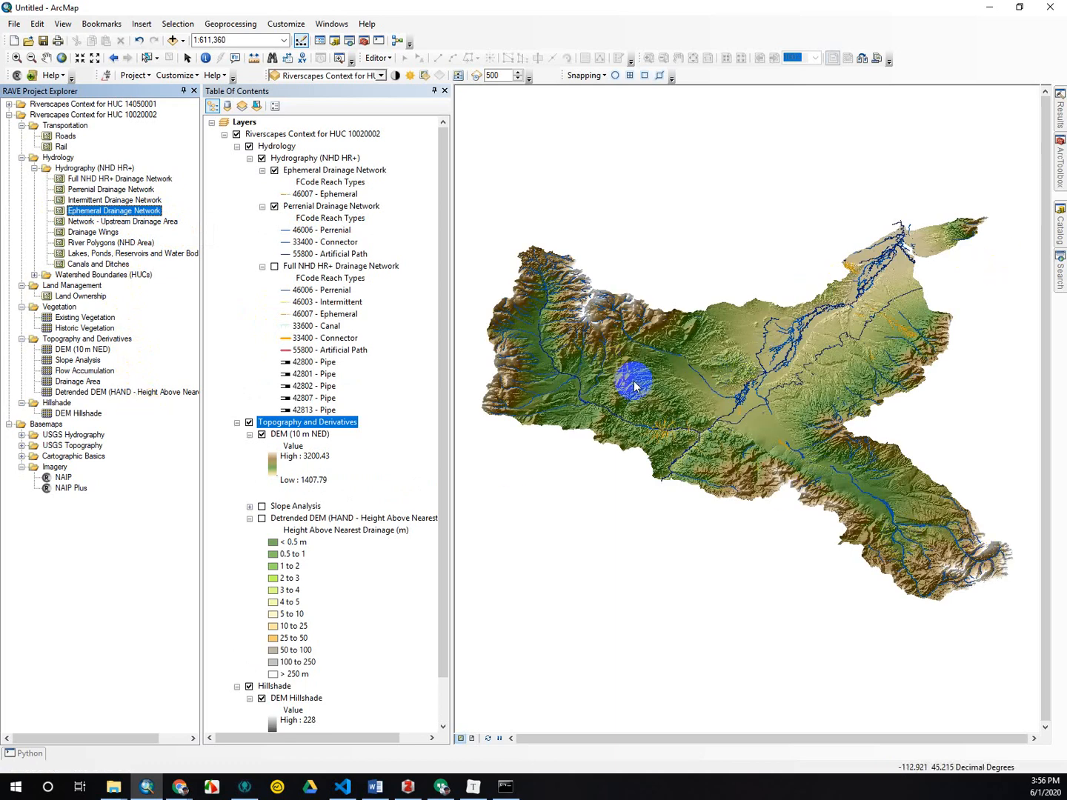
click(637, 445)
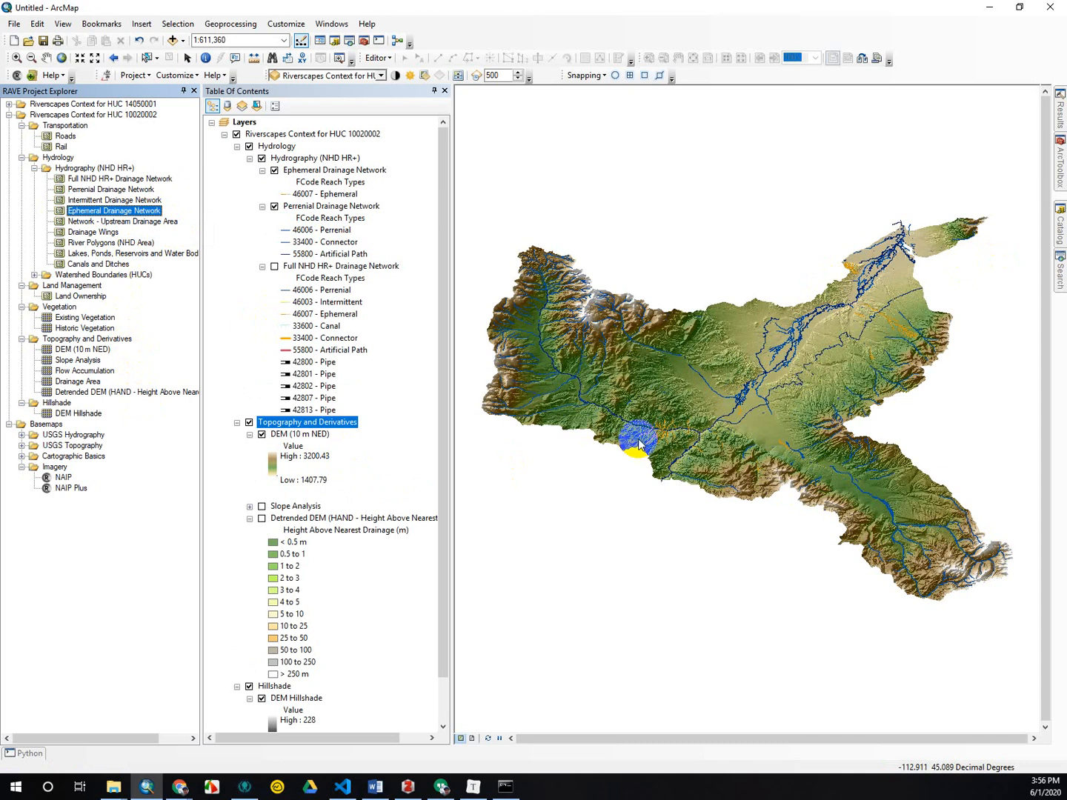
Collapse the Hydrology, Transportation, Land Management, Vegetation, and Topography and Derivatives groups of the HUC 10020002 project.
click(23, 158)
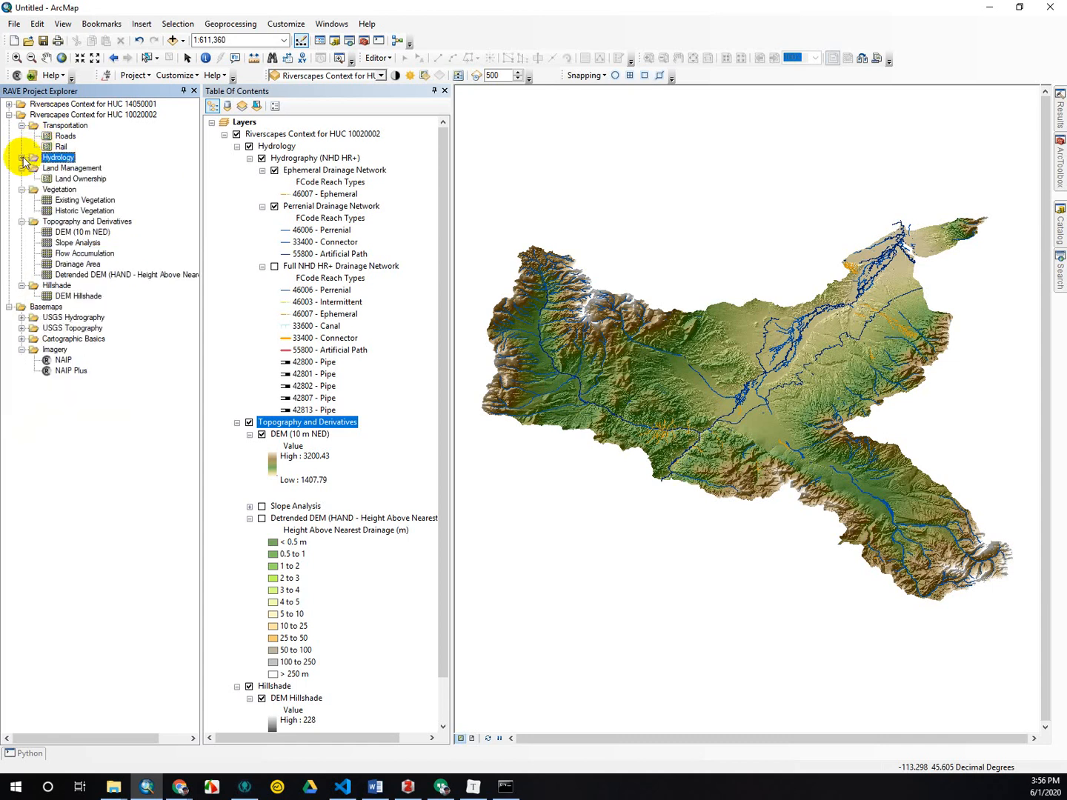
click(22, 125)
click(23, 146)
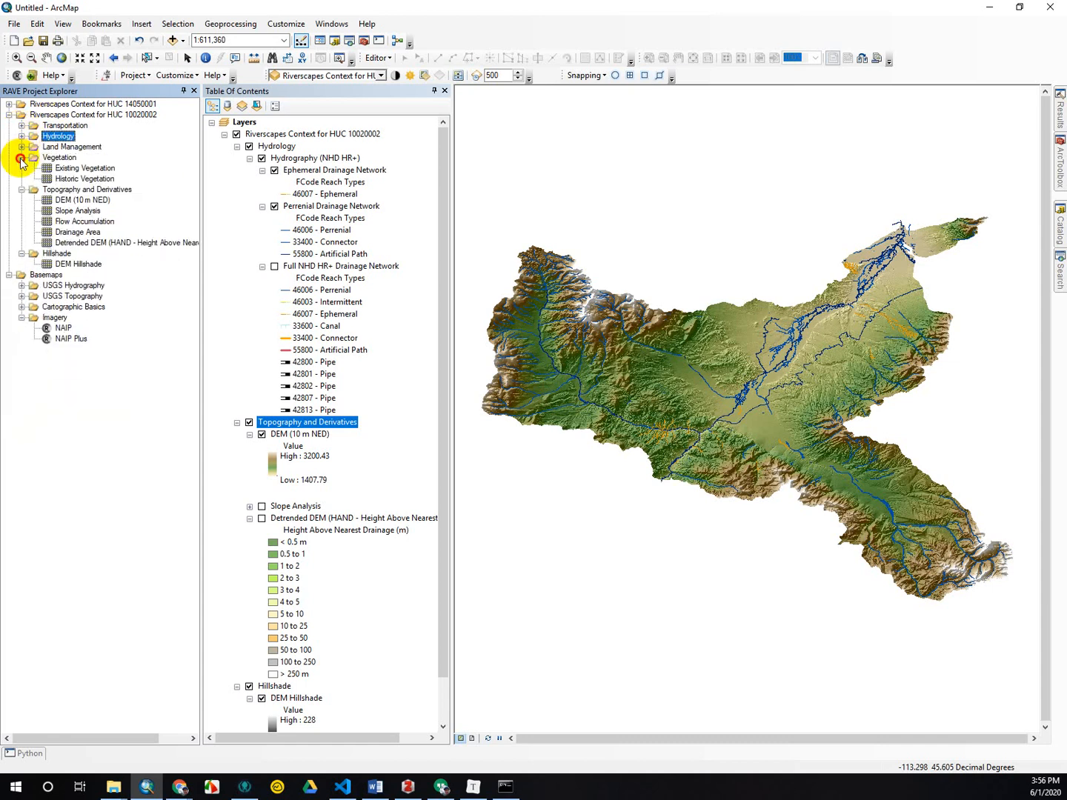
click(21, 158)
click(22, 168)
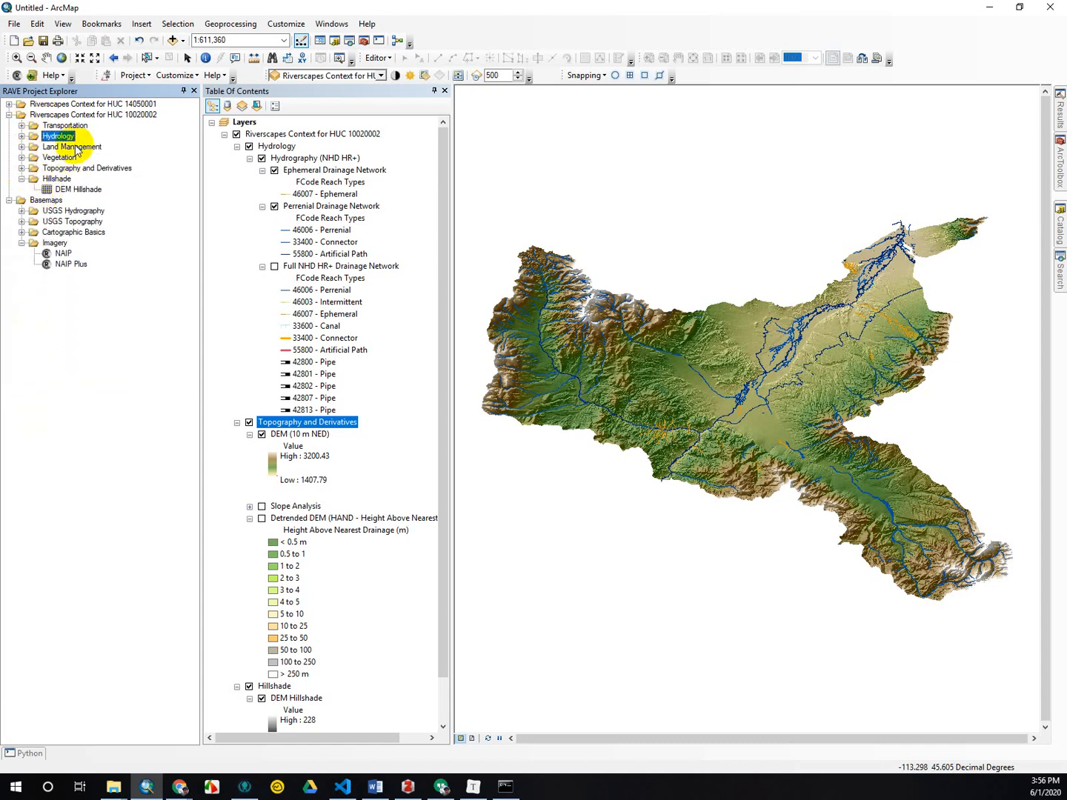
Open the project metadata of Riverscapes Context for HUC 10020002.
right_click(88, 117)
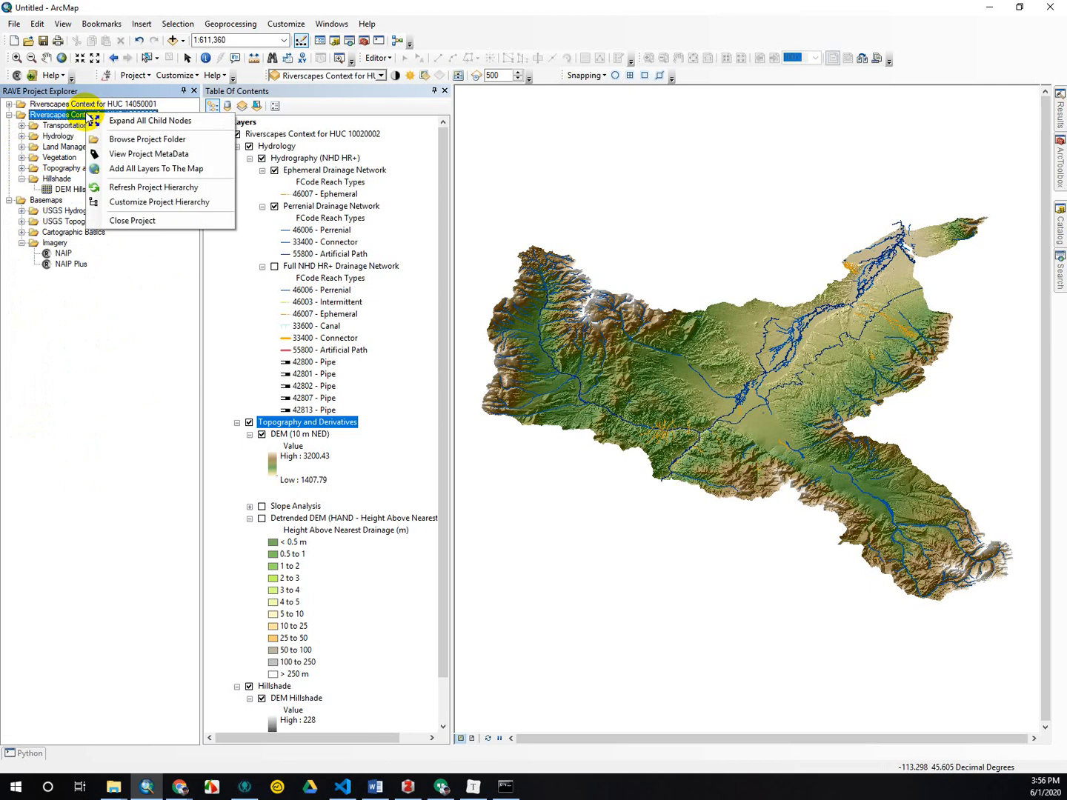
click(99, 151)
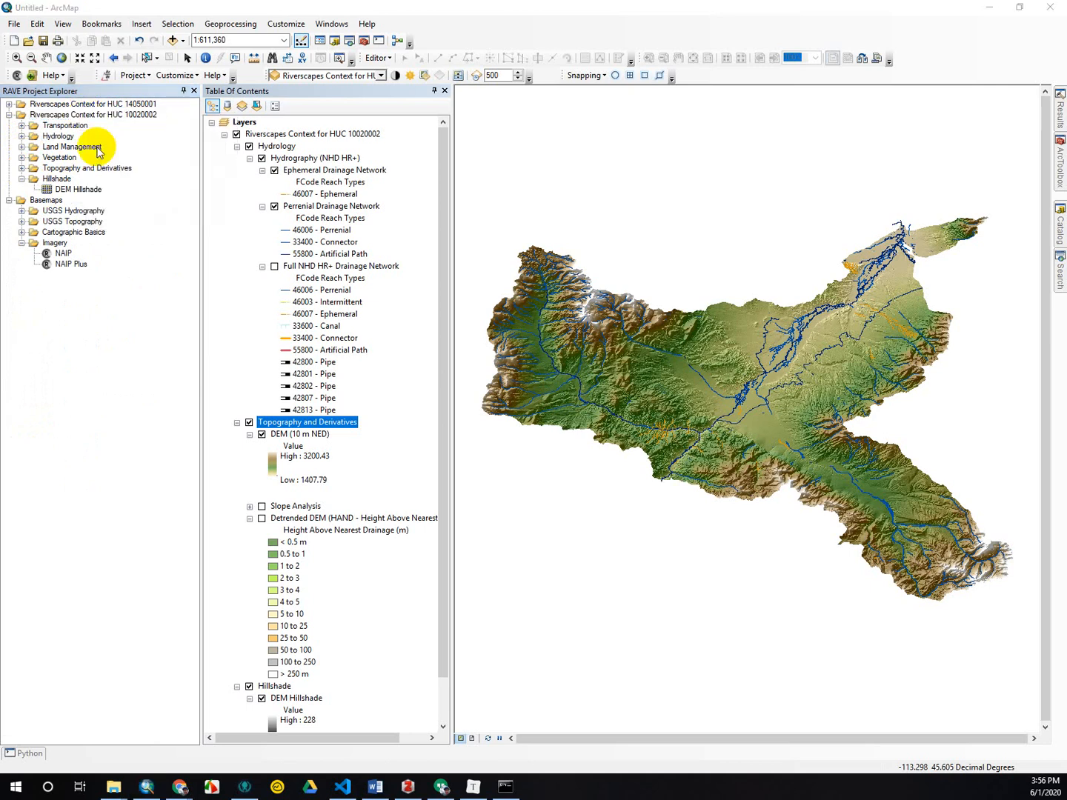